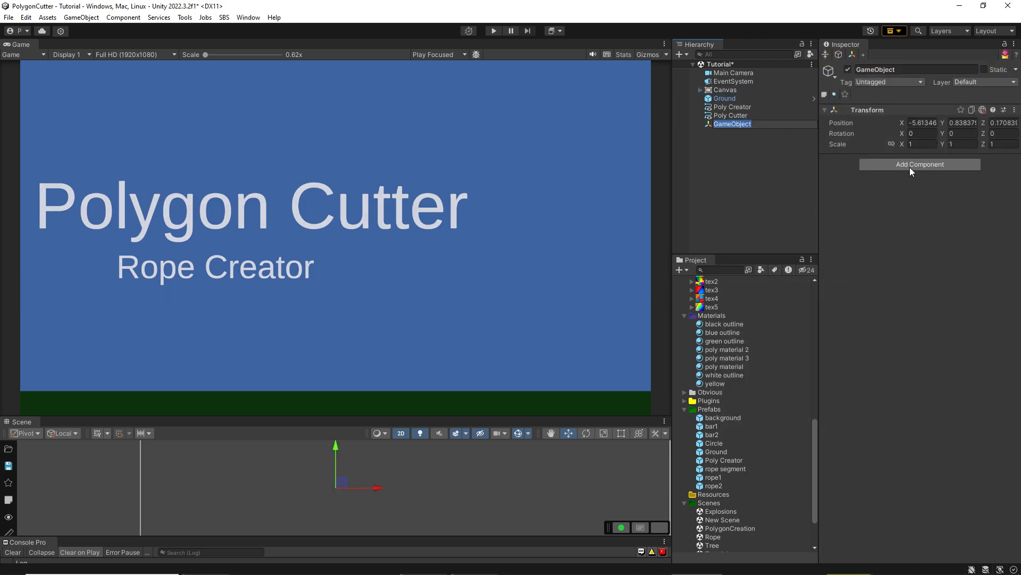
# Add the Rope Creator component to the new GameObject and create two empty child objects under it
pyautogui.click(911, 166)
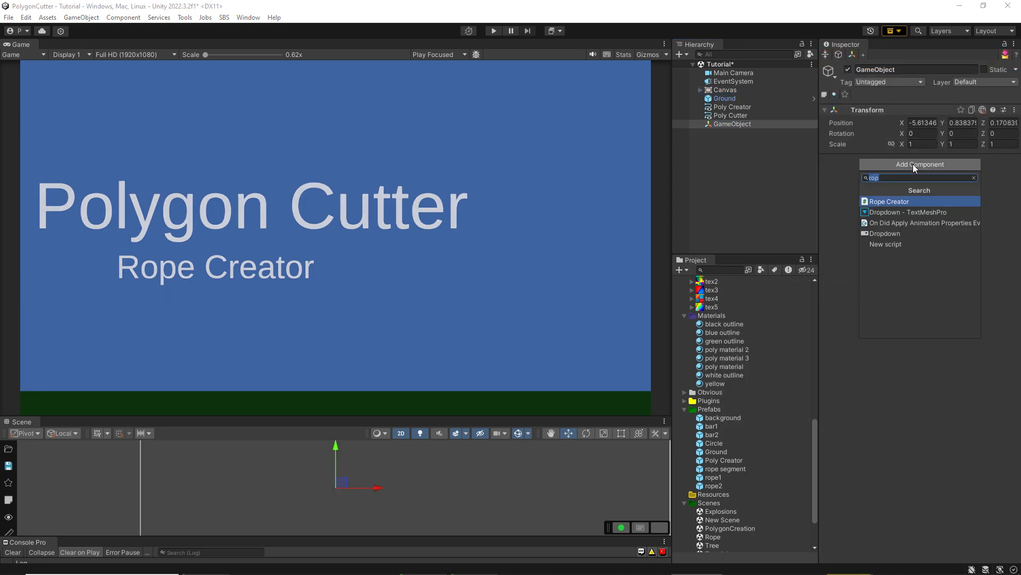
pyautogui.click(889, 202)
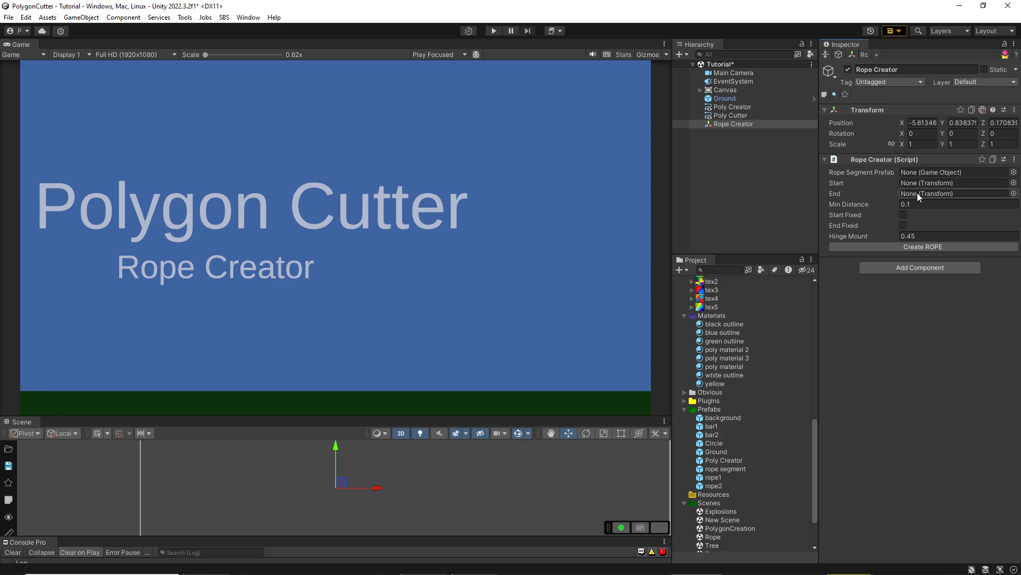
pyautogui.rightClick(726, 123)
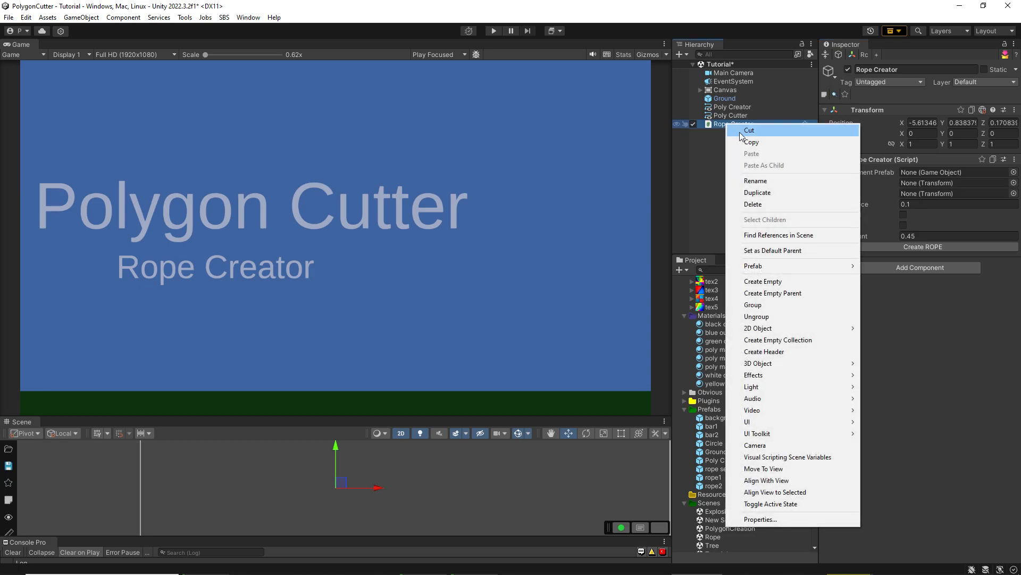
pyautogui.click(765, 281)
pyautogui.rightClick(740, 133)
pyautogui.click(771, 285)
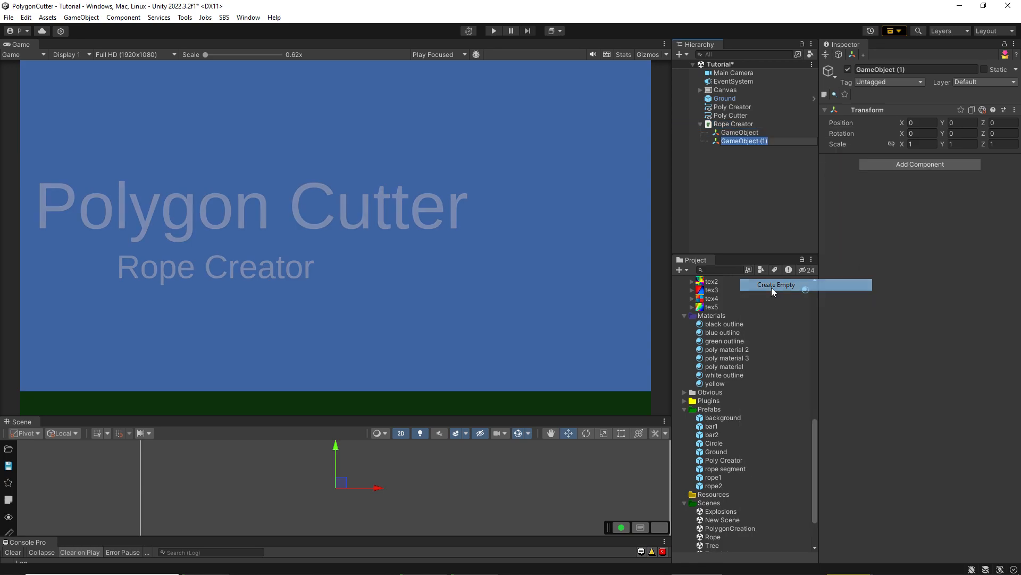
# Rename the two empty children of Rope Creator to start and end
pyautogui.click(746, 133)
pyautogui.click(751, 133)
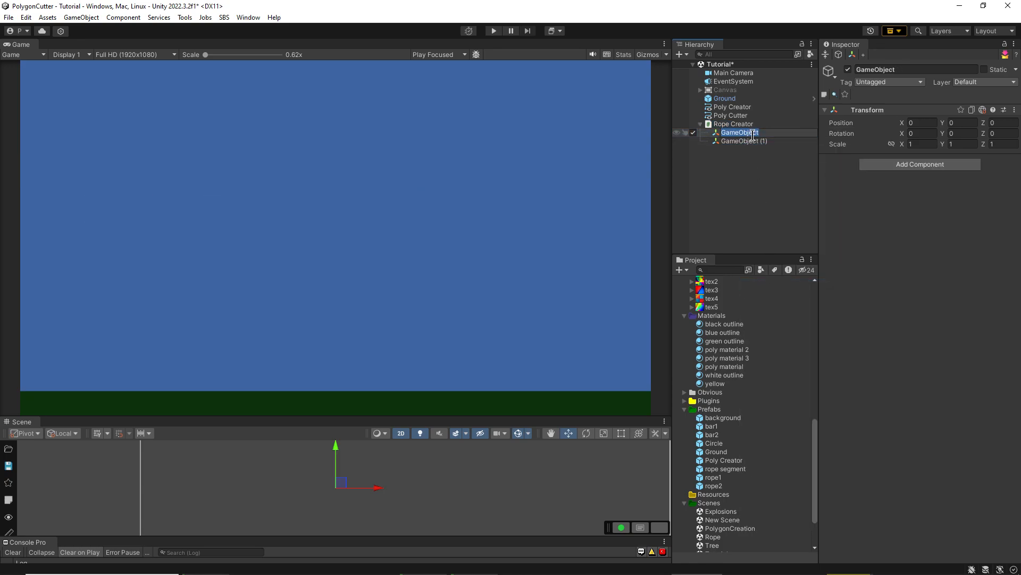
pyautogui.write('start')
pyautogui.click(744, 140)
pyautogui.click(744, 141)
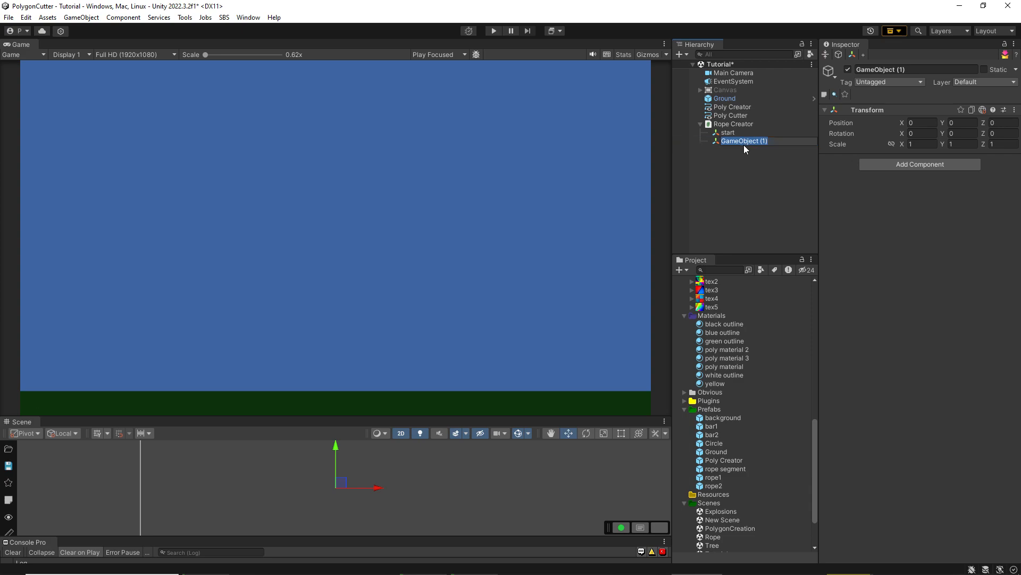
pyautogui.write('end')
pyautogui.press('Return')
# Assign a yellow diamond icon to the start object and a red diamond icon to the end object
pyautogui.click(731, 135)
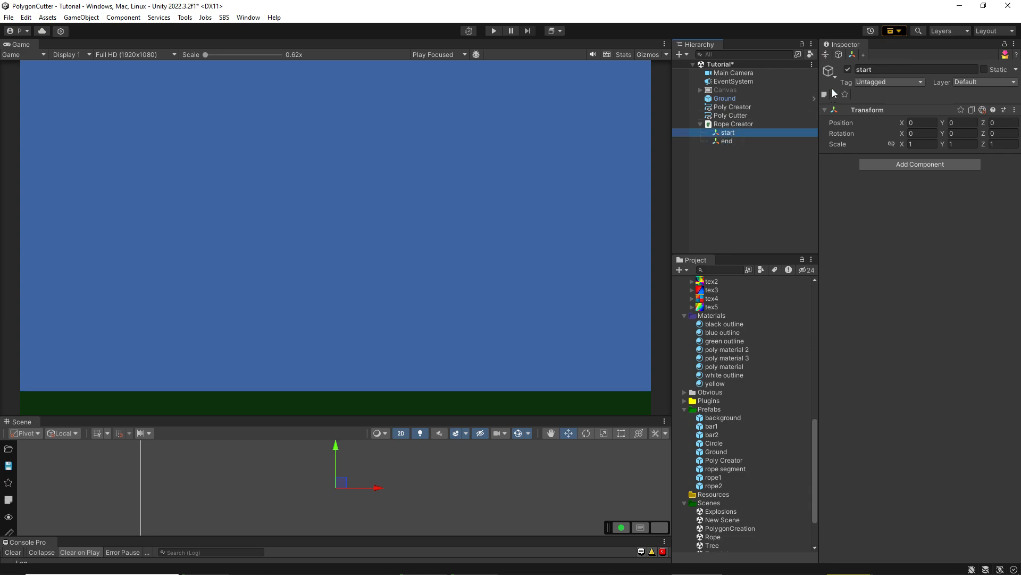
pyautogui.click(829, 71)
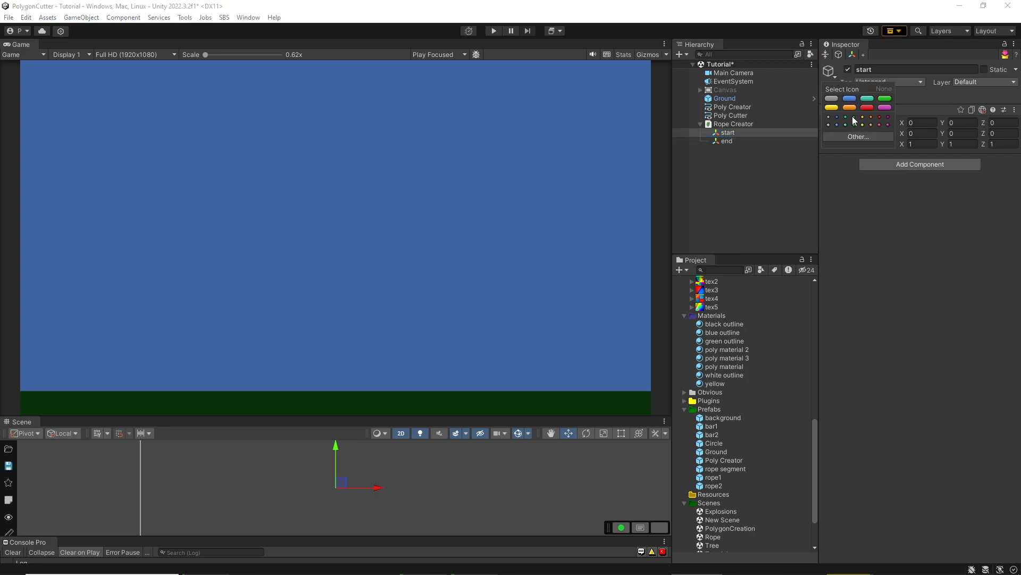
pyautogui.click(863, 126)
pyautogui.click(730, 141)
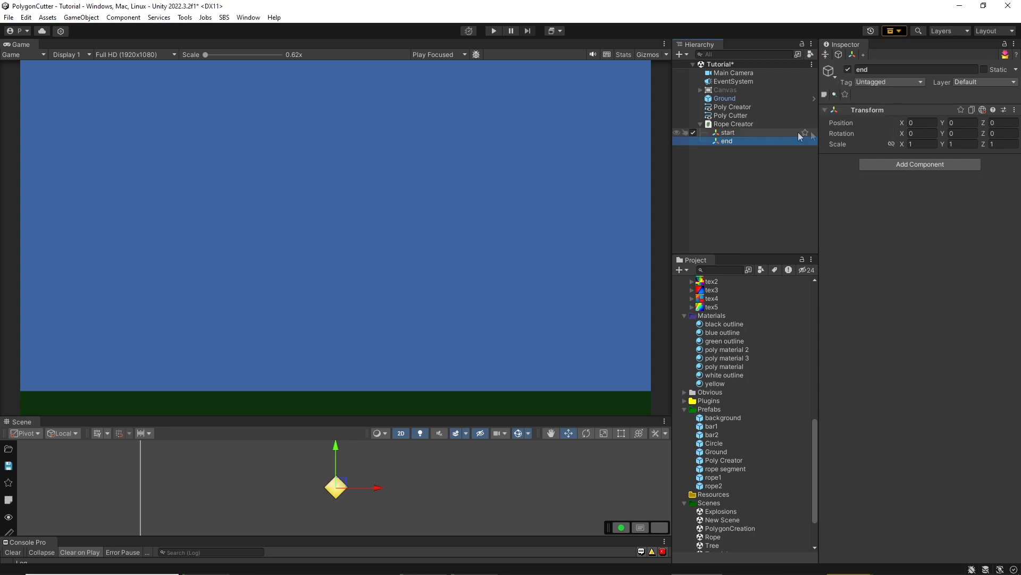
pyautogui.click(837, 74)
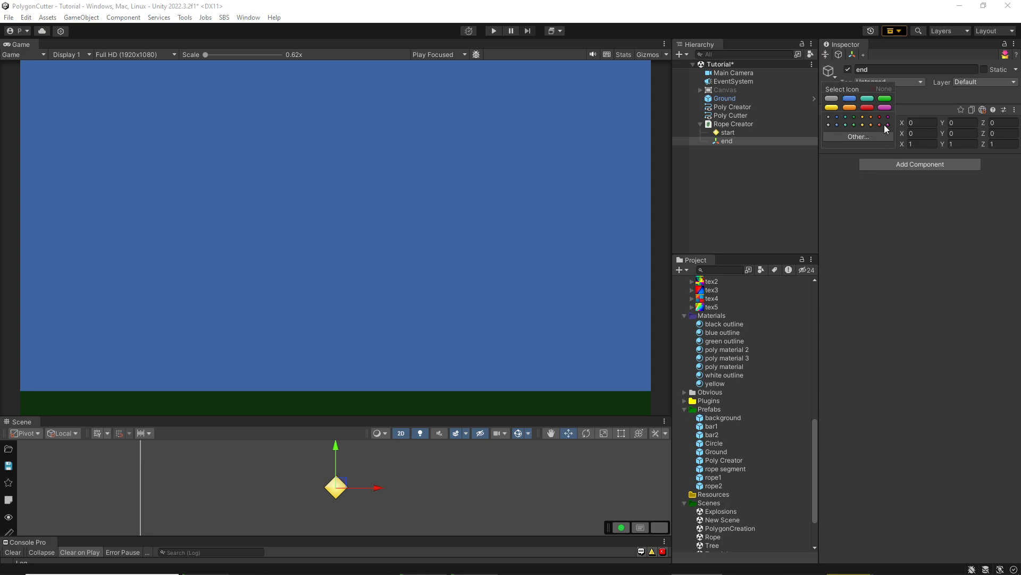
pyautogui.click(880, 125)
# Move the end object to about X 10.55, Y -4.16 and the start object to about X 4.14, Y 2.43
pyautogui.scroll(-2, 357, 495)
pyautogui.moveTo(357, 494); pyautogui.dragTo(457, 450, button='middle')
pyautogui.moveTo(454, 417); pyautogui.dragTo(454, 282)
pyautogui.moveTo(531, 411); pyautogui.dragTo(297, 384, button='middle')
pyautogui.scroll(-12, 405, 422)
pyautogui.moveTo(546, 436); pyautogui.dragTo(460, 419, button='middle')
pyautogui.moveTo(241, 404); pyautogui.dragTo(480, 499)
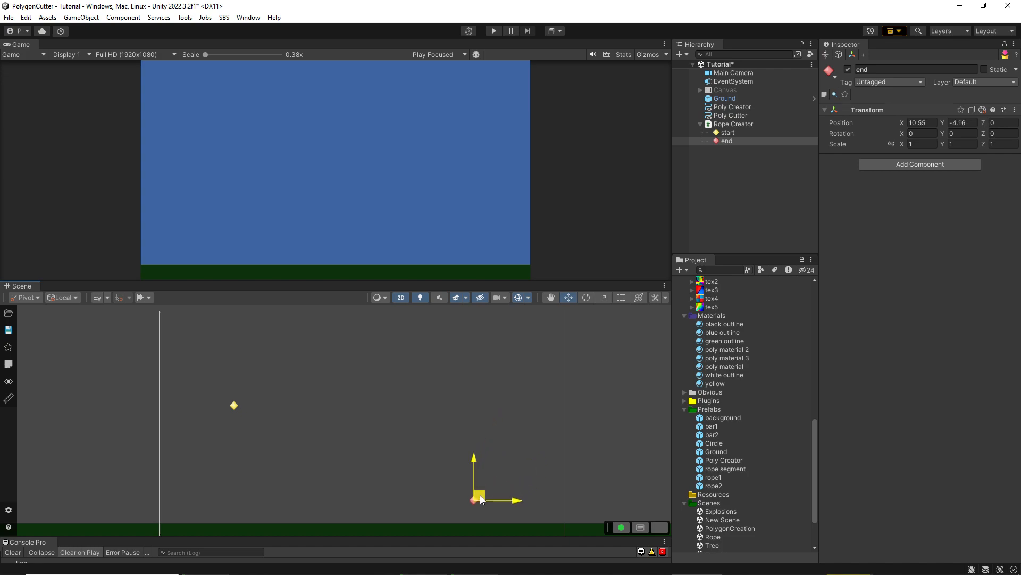
pyautogui.click(234, 406)
pyautogui.moveTo(241, 404); pyautogui.dragTo(322, 349)
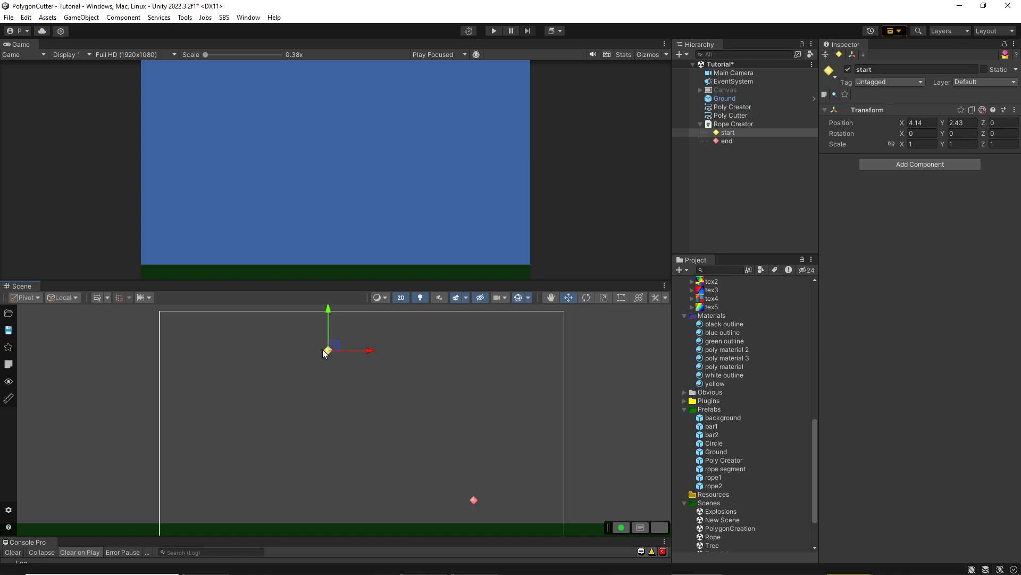
# Assign the start and end objects as the Start and End transforms of the Rope Creator script
pyautogui.click(750, 125)
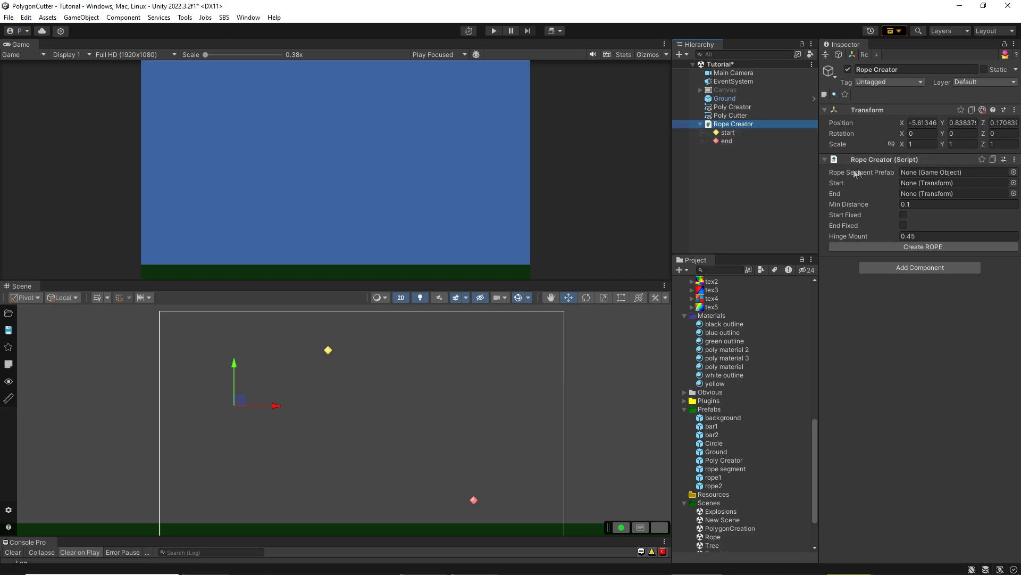
pyautogui.moveTo(727, 132); pyautogui.dragTo(918, 183)
pyautogui.moveTo(728, 141); pyautogui.dragTo(920, 192)
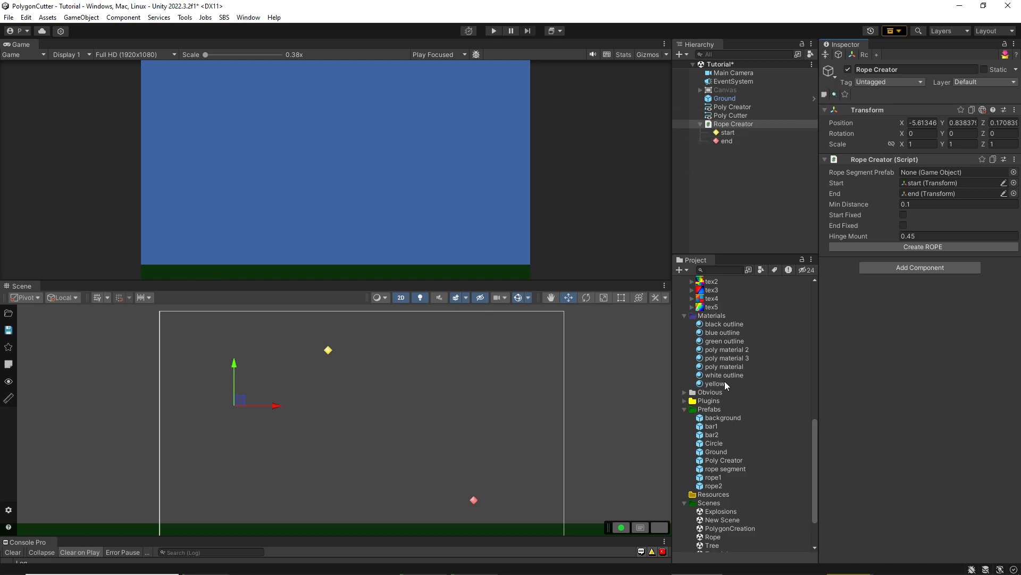
# Place the rope2 image from the Images folder in the scene and scale it to 0.25 on all axes
pyautogui.scroll(5, 725, 396)
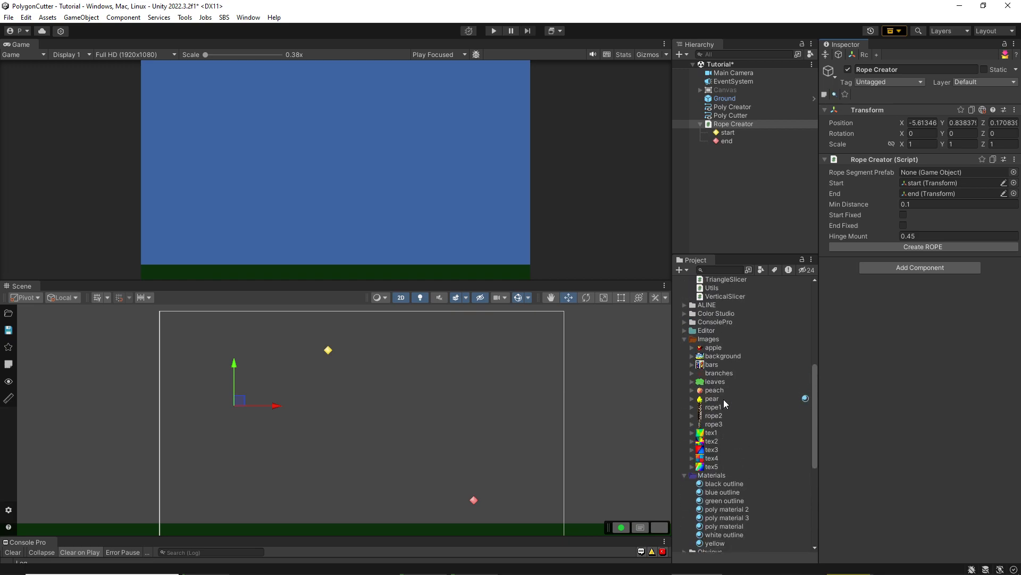
pyautogui.scroll(-2, 725, 400)
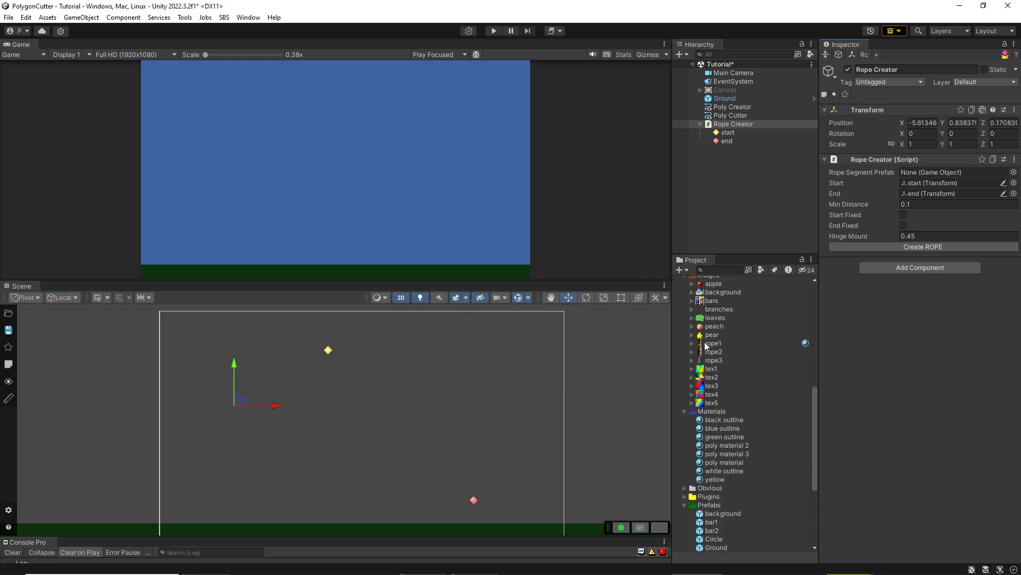
pyautogui.click(712, 351)
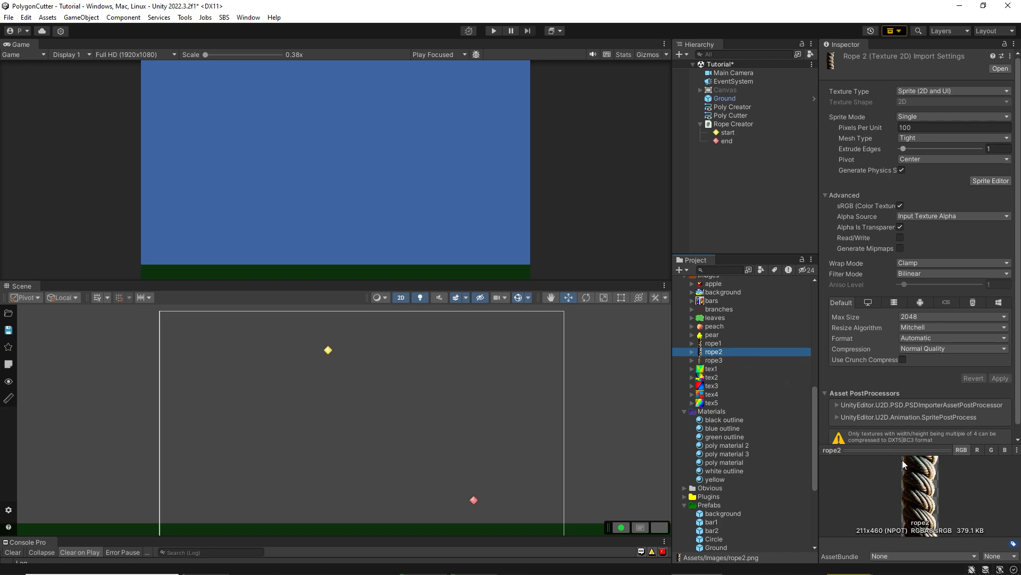
pyautogui.moveTo(716, 353); pyautogui.dragTo(384, 407)
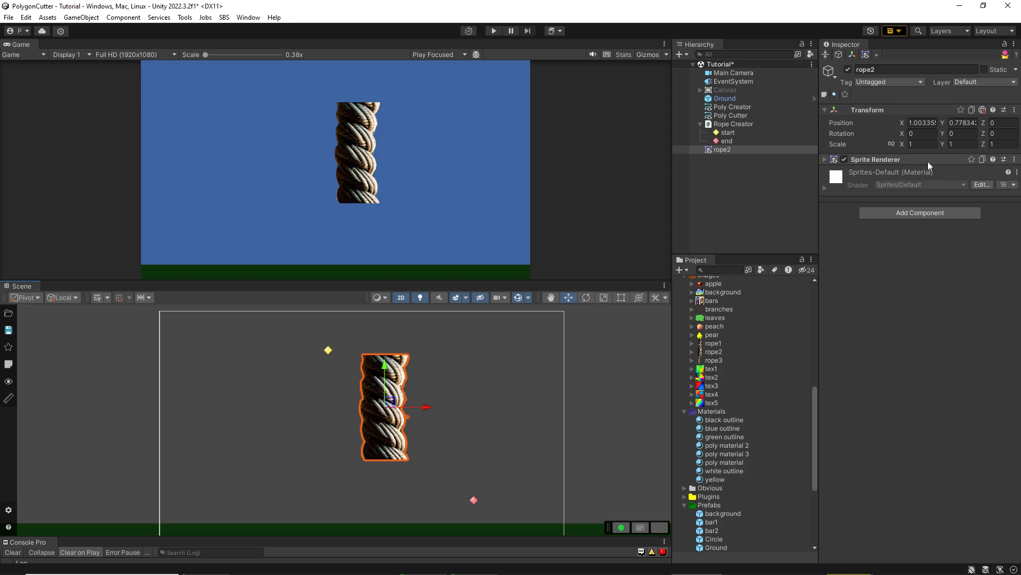
pyautogui.click(913, 144)
pyautogui.write('0.25')
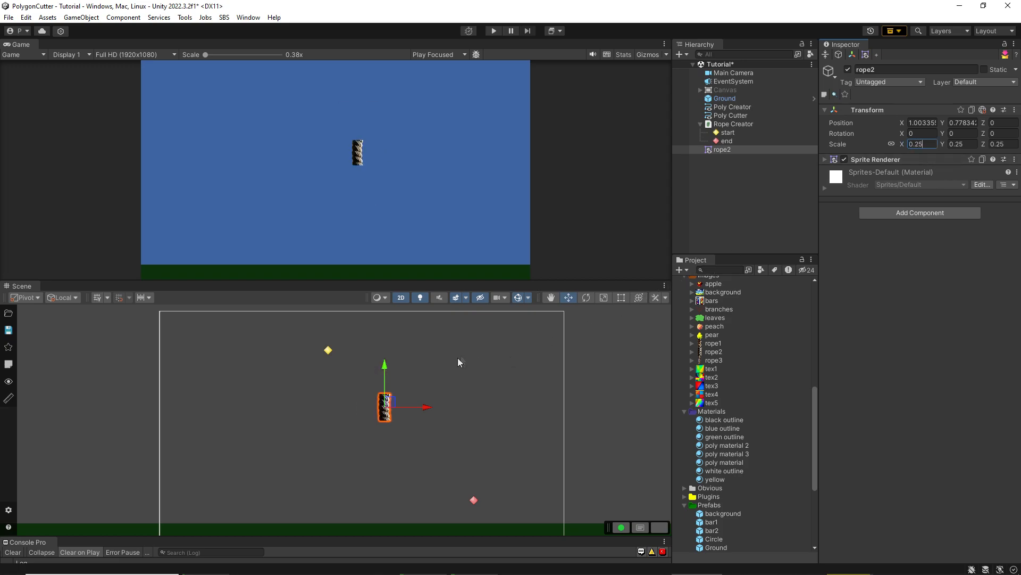
# Move the rope2 sprite to about X 3.22, Y 1.25 and set its Z rotation to 90
pyautogui.moveTo(387, 415); pyautogui.dragTo(437, 404)
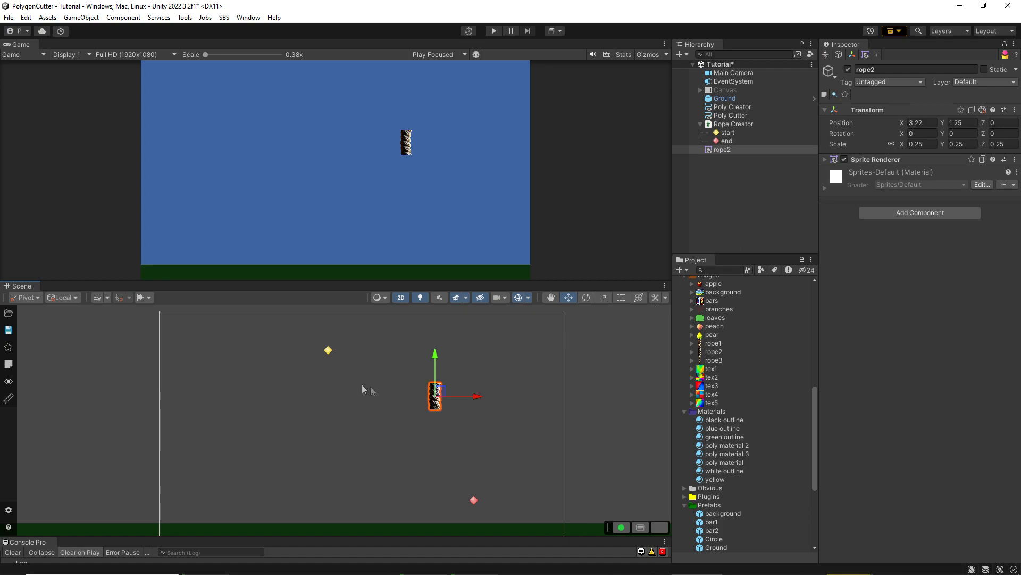
pyautogui.click(1000, 133)
pyautogui.write('90')
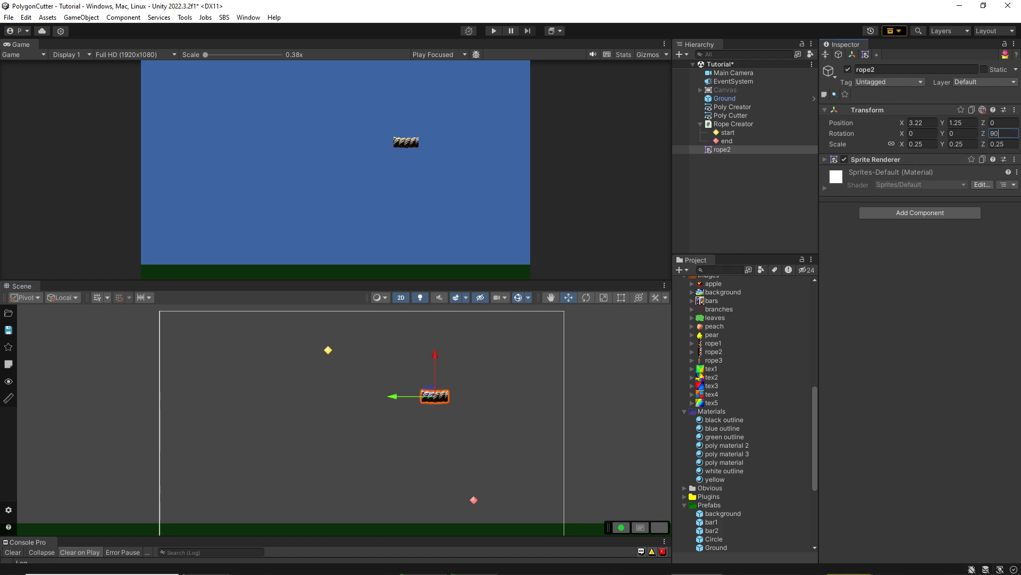
# Add the Sliceable Object 2D and Rigidbody 2D components to the rope2 object
pyautogui.click(897, 213)
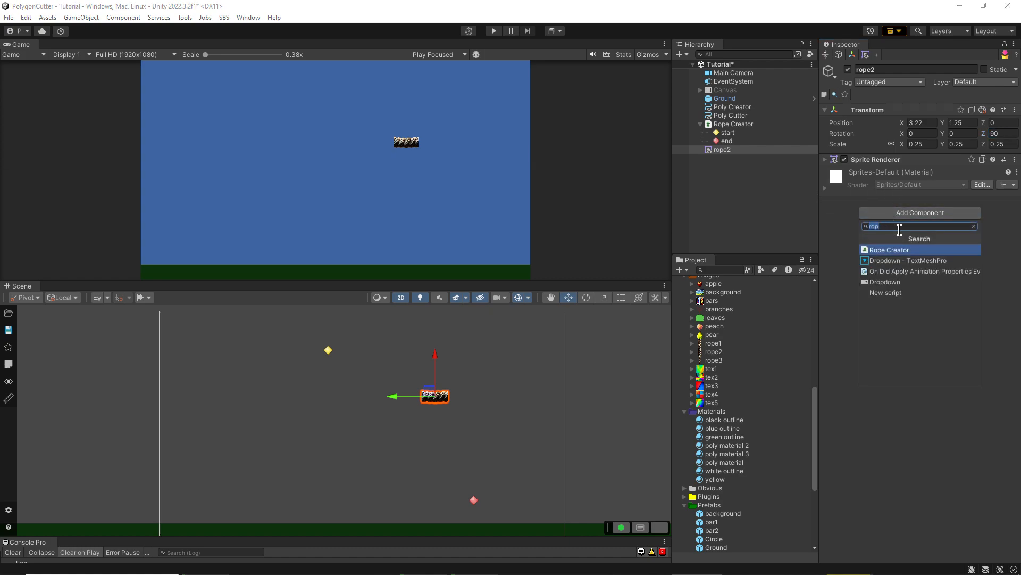
pyautogui.write('sli')
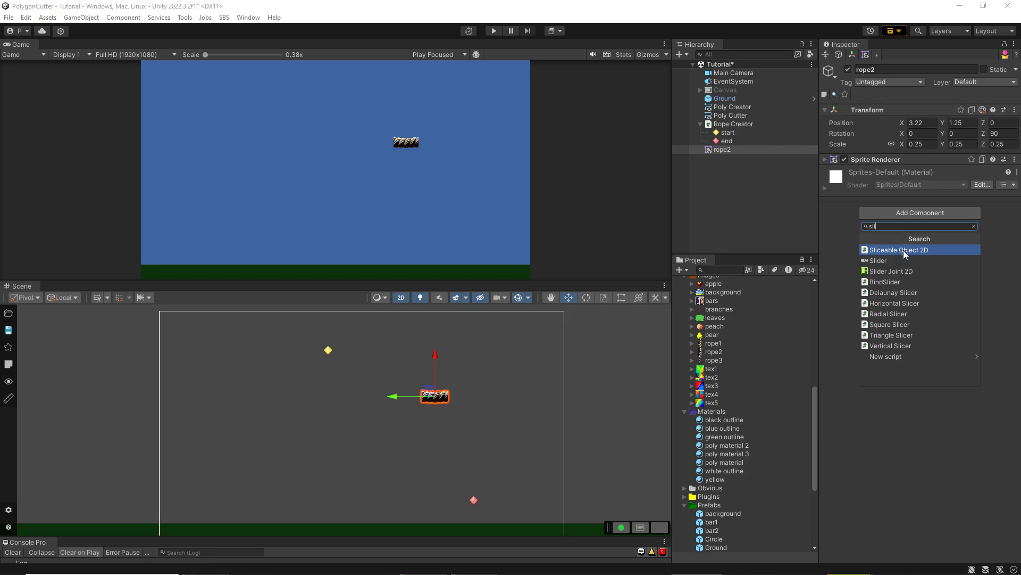
pyautogui.click(903, 250)
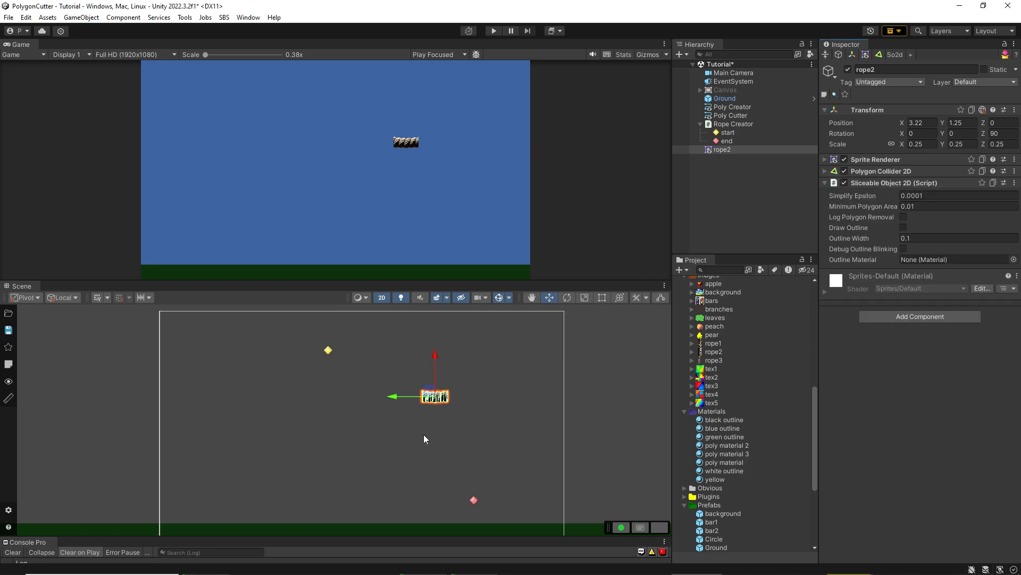
pyautogui.click(923, 318)
pyautogui.write('rig')
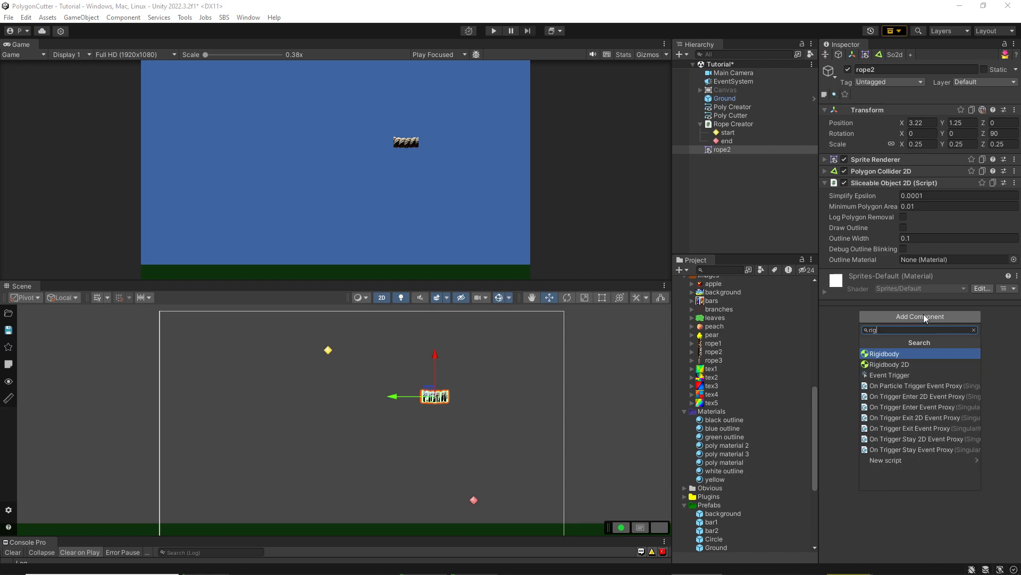
pyautogui.click(913, 364)
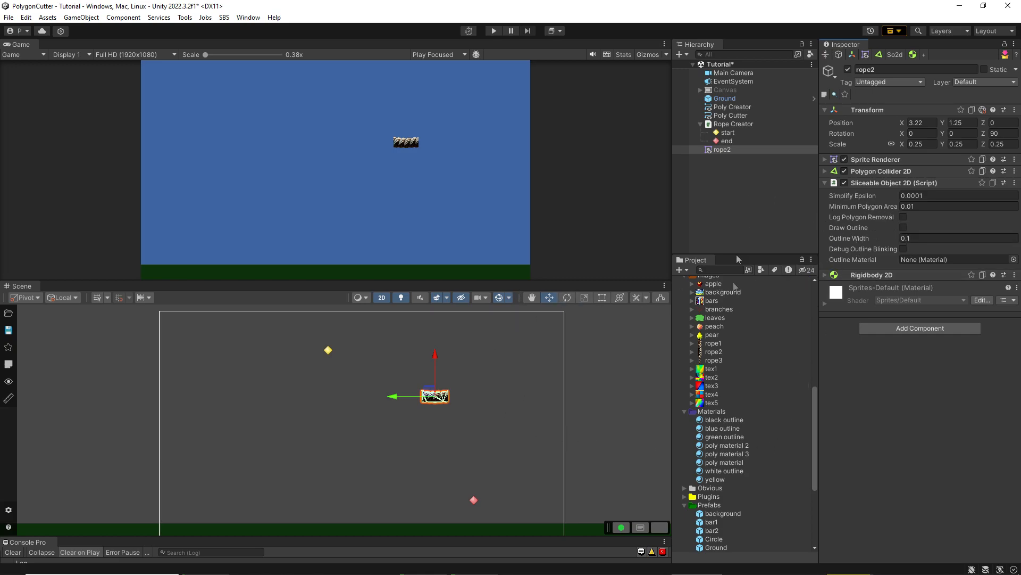
# Delete the existing rope segment prefab from the Prefabs folder
pyautogui.scroll(-3, 748, 486)
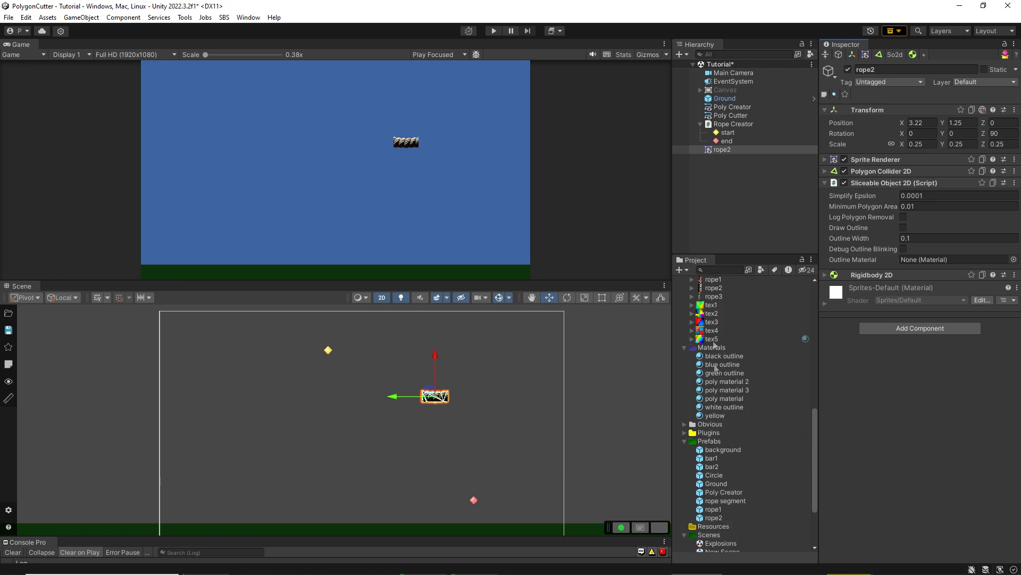
pyautogui.click(729, 500)
pyautogui.press('Delete')
pyautogui.click(547, 312)
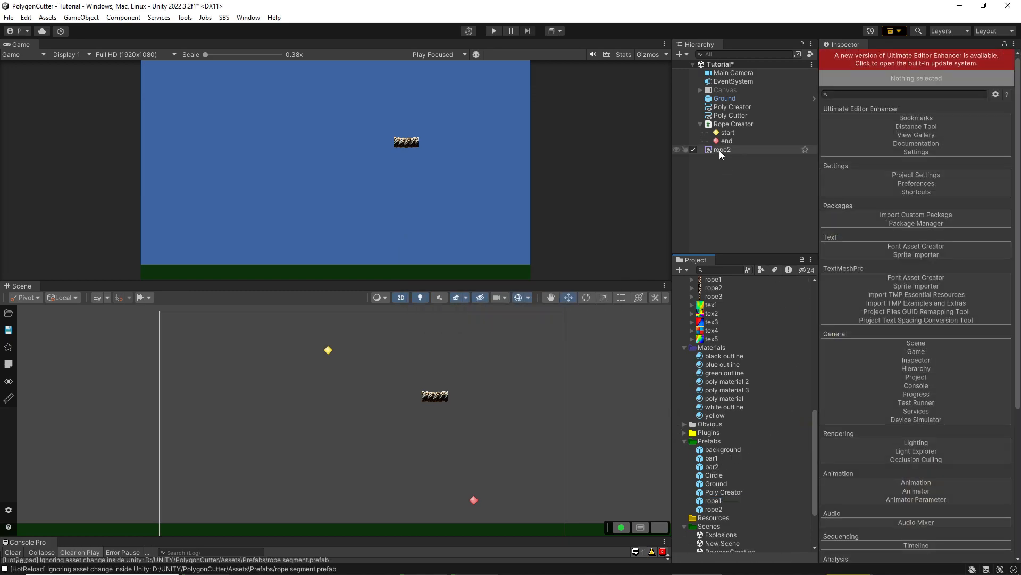
# Save the scene's rope2 object as a prefab in the Prefabs folder and name the prefab rope segment
pyautogui.click(719, 150)
pyautogui.moveTo(721, 152); pyautogui.dragTo(715, 458)
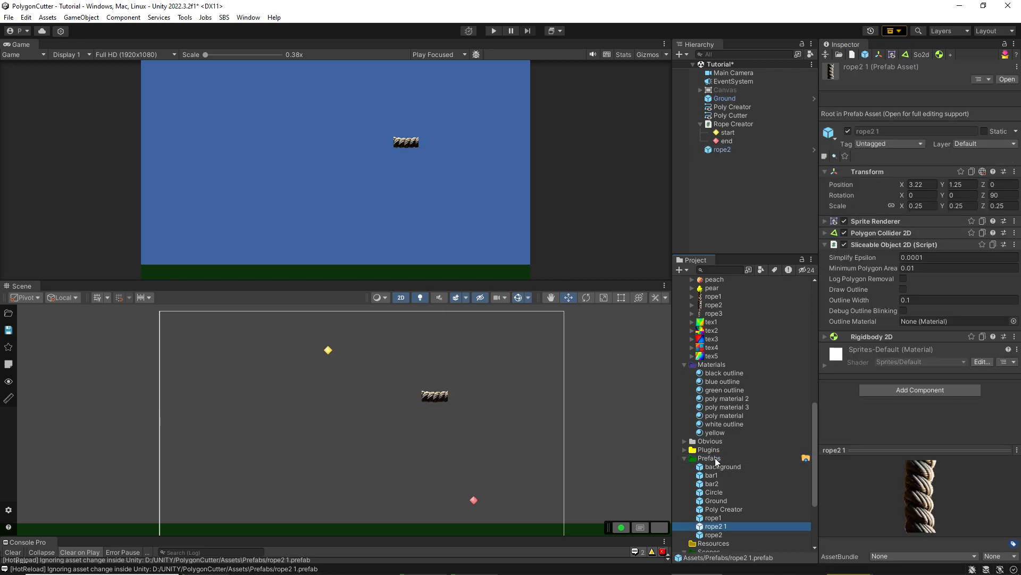
pyautogui.scroll(-3, 747, 472)
pyautogui.click(725, 421)
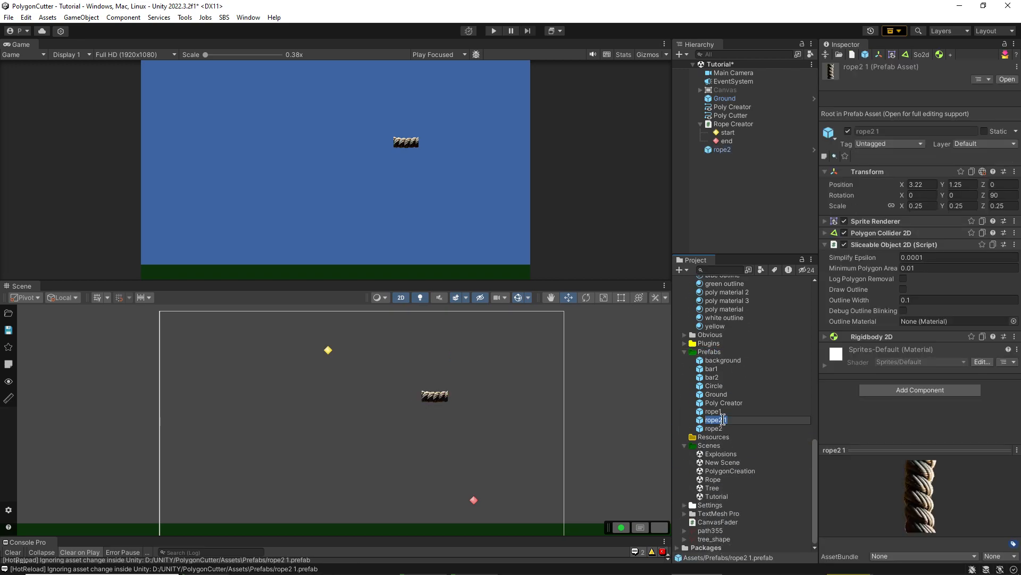
pyautogui.write('rope segment')
pyautogui.press('Return')
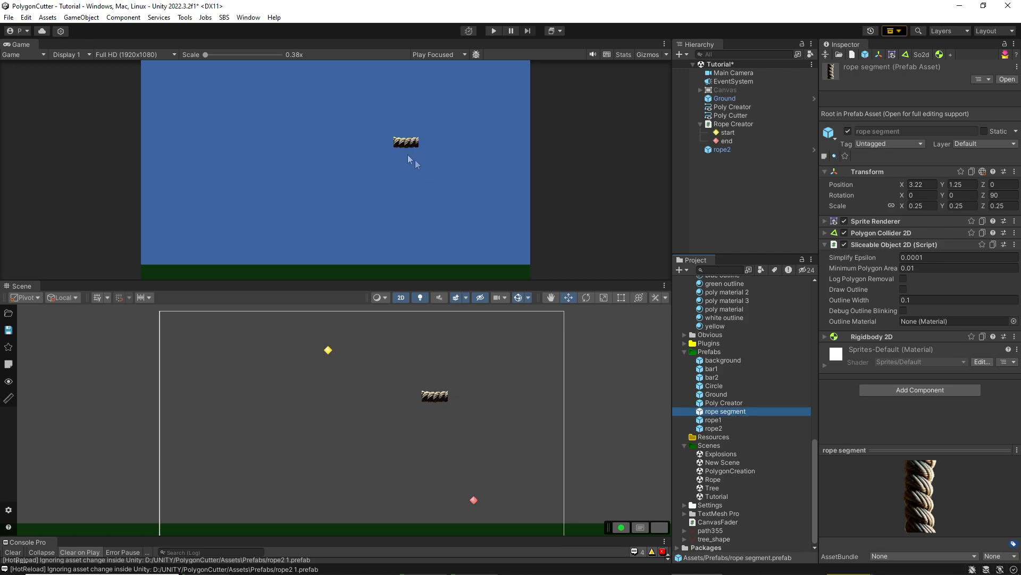
# Delete the rope2 object from the scene
pyautogui.click(727, 148)
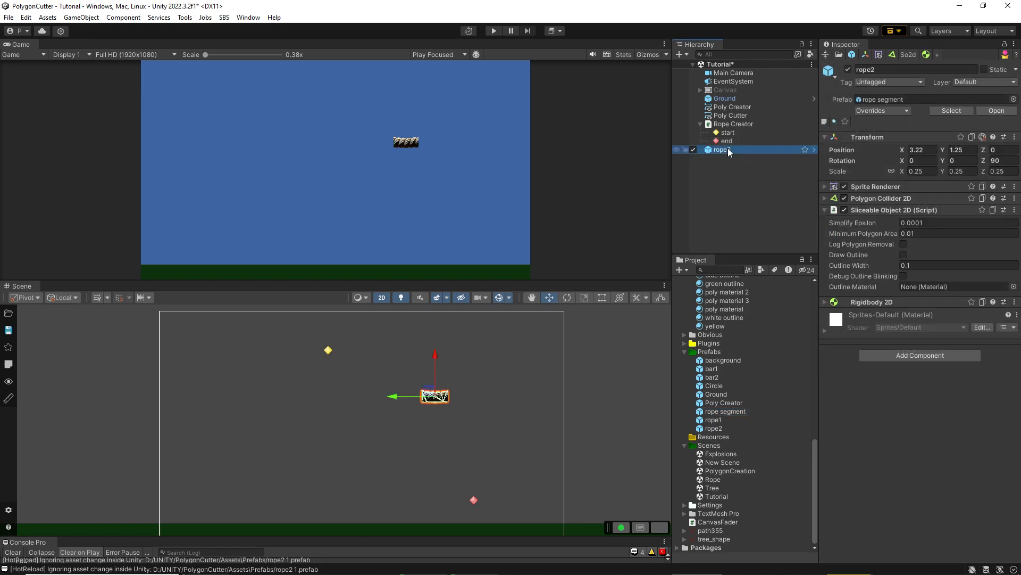
pyautogui.press('Delete')
# Assign the rope segment prefab as Rope Creator's Rope Segment Prefab and create the rope
pyautogui.click(739, 124)
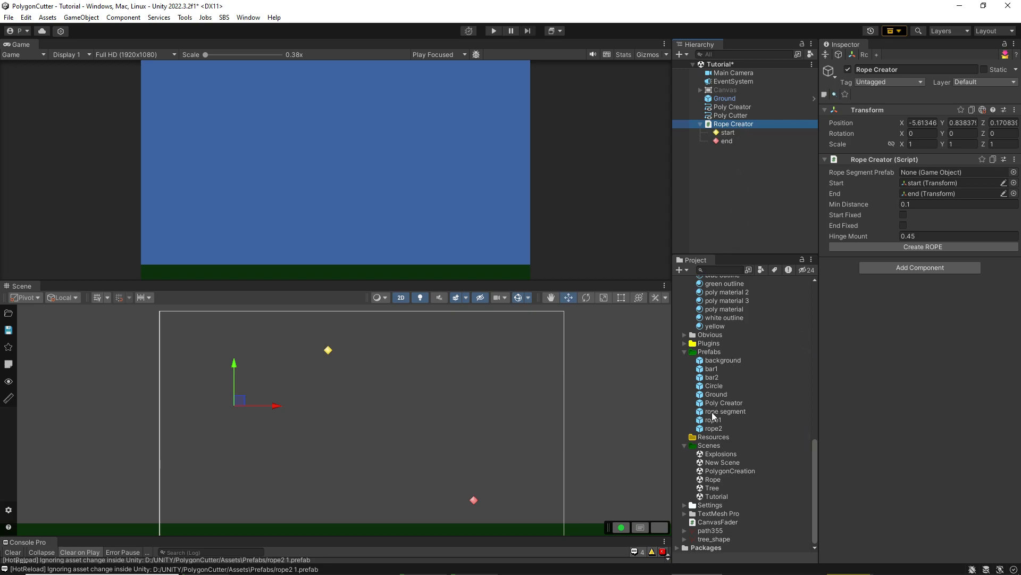
pyautogui.moveTo(718, 414); pyautogui.dragTo(883, 179)
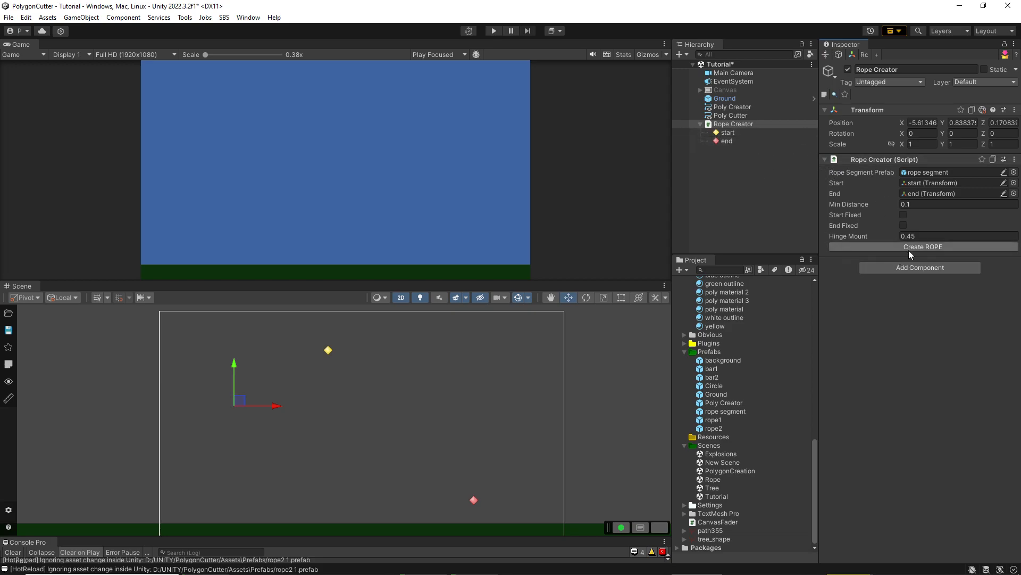
pyautogui.click(928, 247)
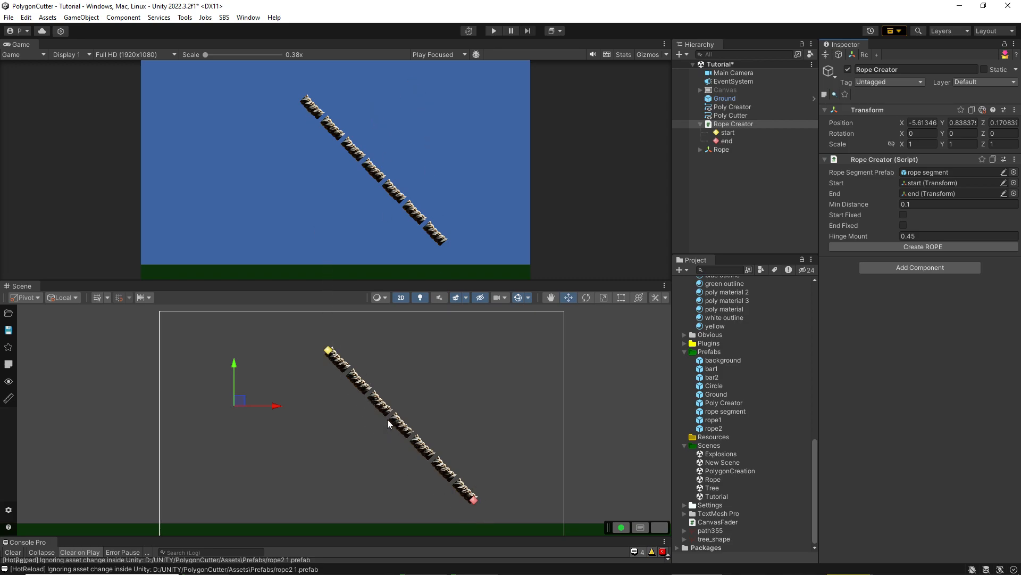
# Inspect the gaps between the rope segments, and run the scene briefly to see how the unfixed rope behaves
pyautogui.scroll(5, 389, 423)
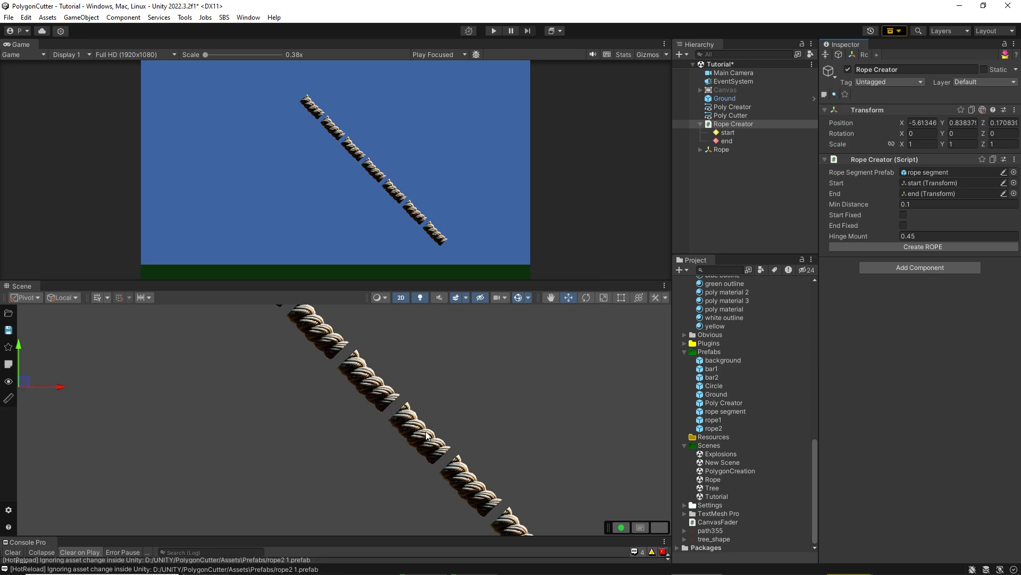
pyautogui.scroll(-5, 428, 435)
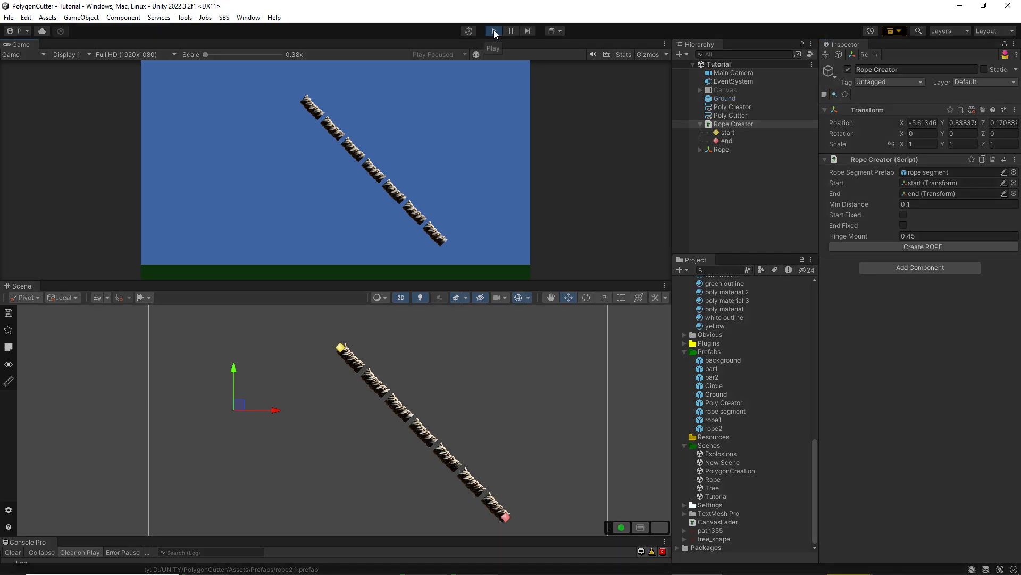
pyautogui.click(493, 31)
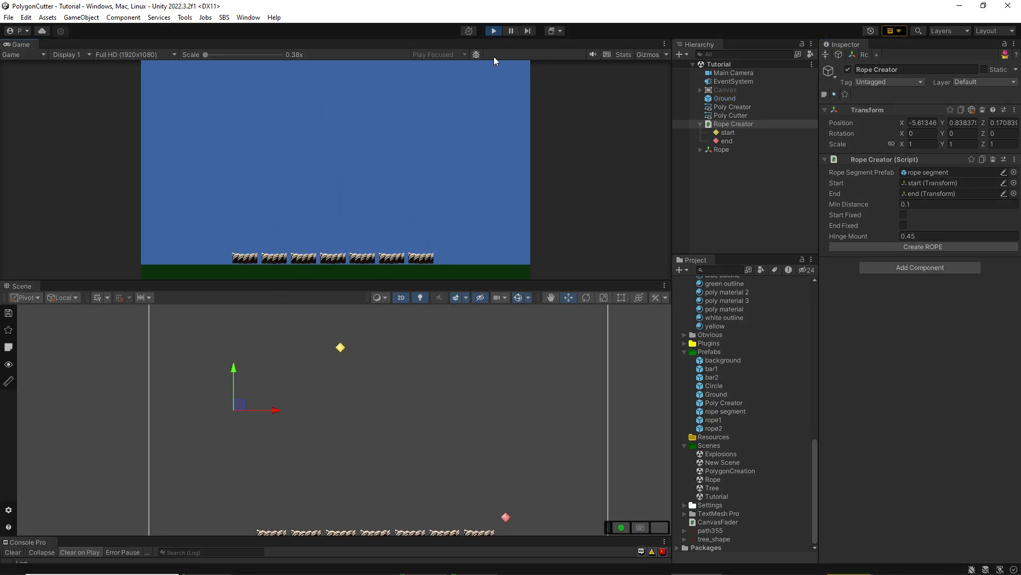
pyautogui.click(493, 31)
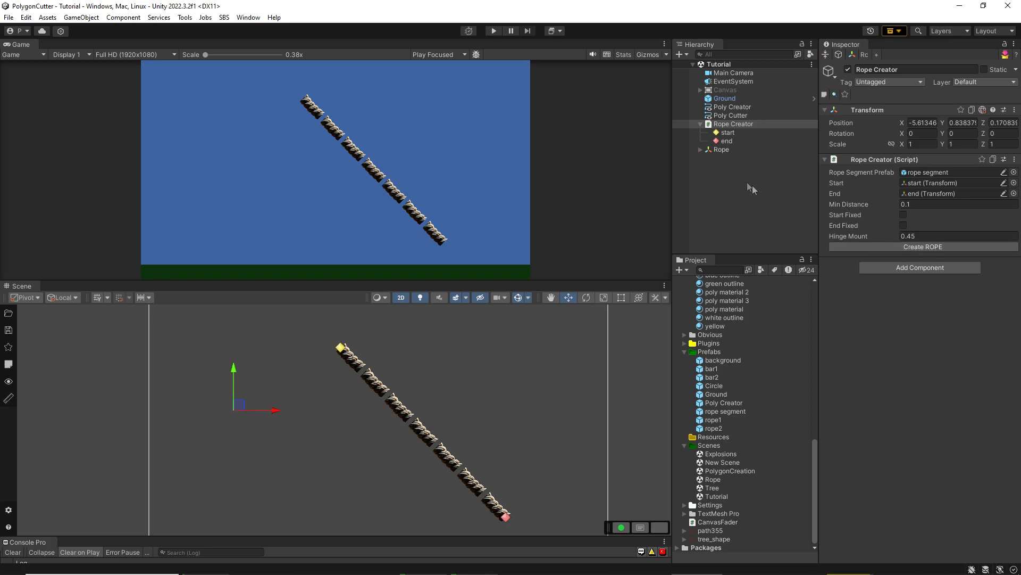
# Delete the generated Rope object together with its segments from the scene
pyautogui.click(723, 151)
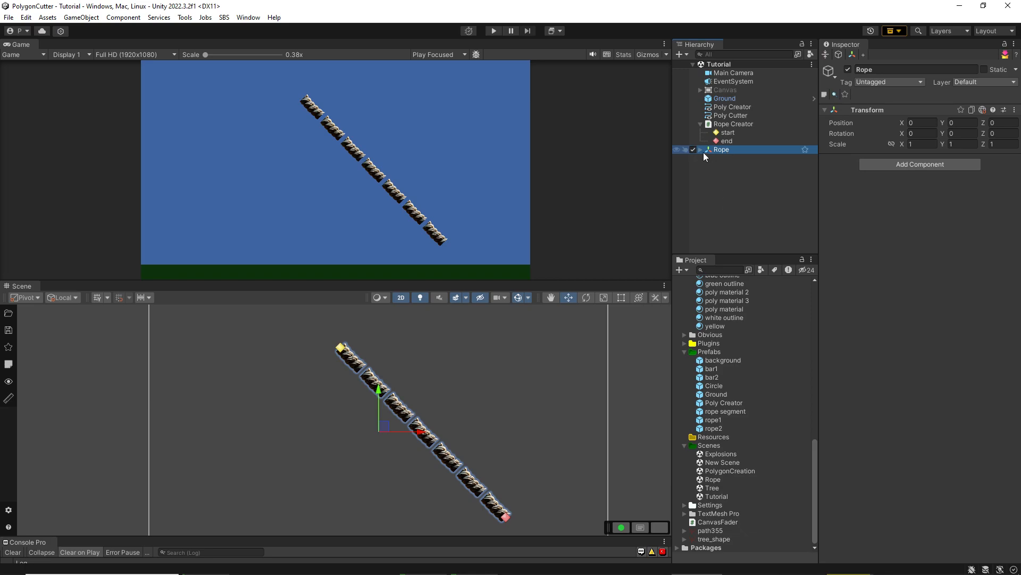
pyautogui.click(700, 150)
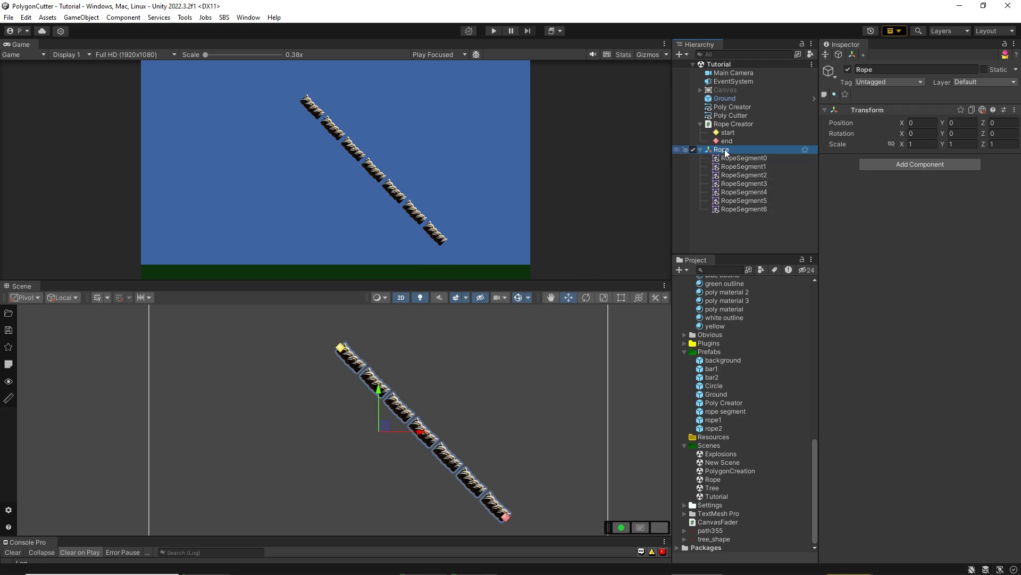
pyautogui.press('Delete')
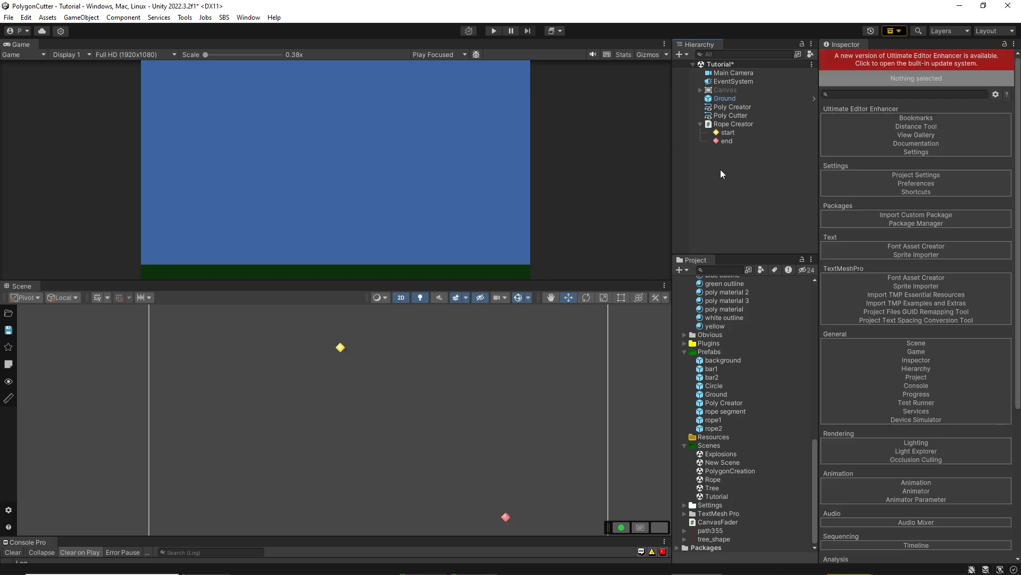
# Enable Start Fixed on the Rope Creator and create a new rope
pyautogui.click(723, 124)
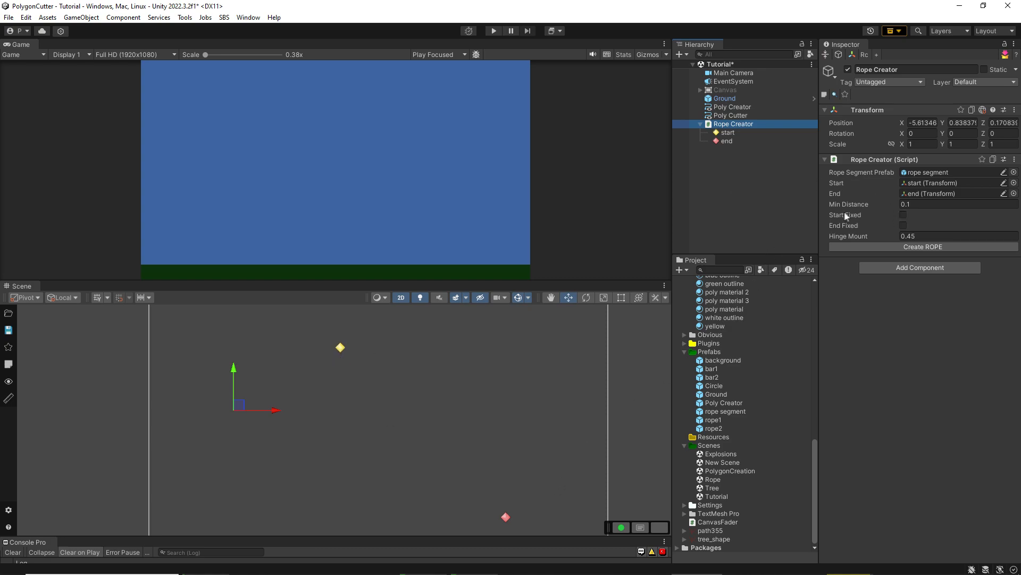
pyautogui.click(904, 216)
pyautogui.click(494, 31)
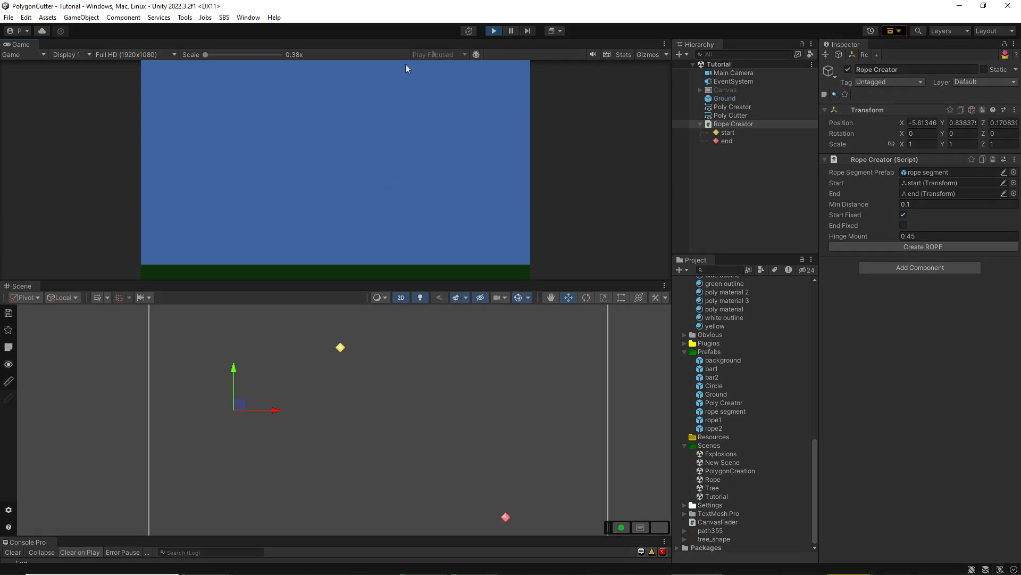
pyautogui.click(494, 31)
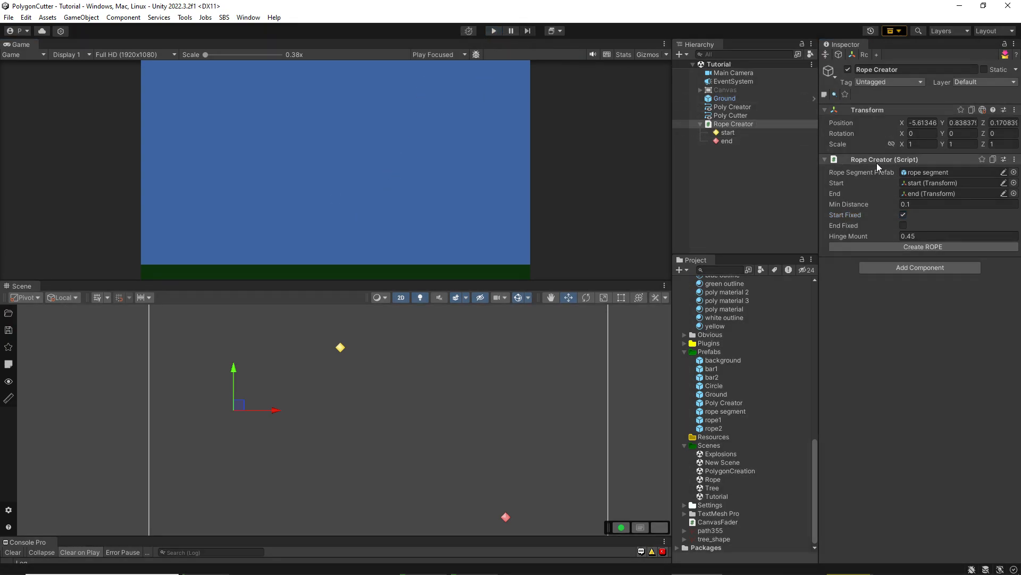
pyautogui.click(912, 247)
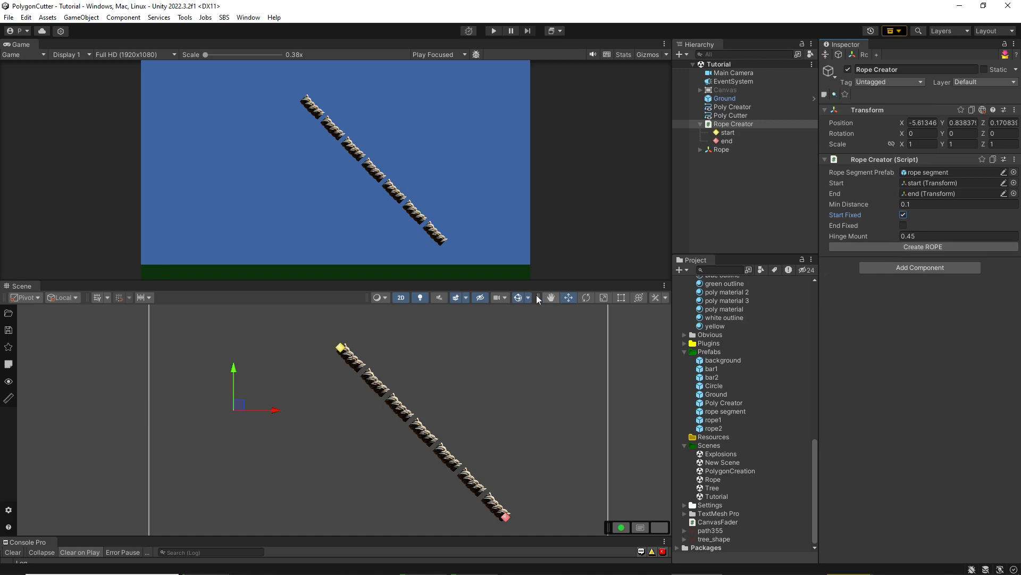
# Test the rope in Play mode by moving startObject to X -0.58 and slicing the rope diagonally across its middle, and stop the test
pyautogui.click(494, 31)
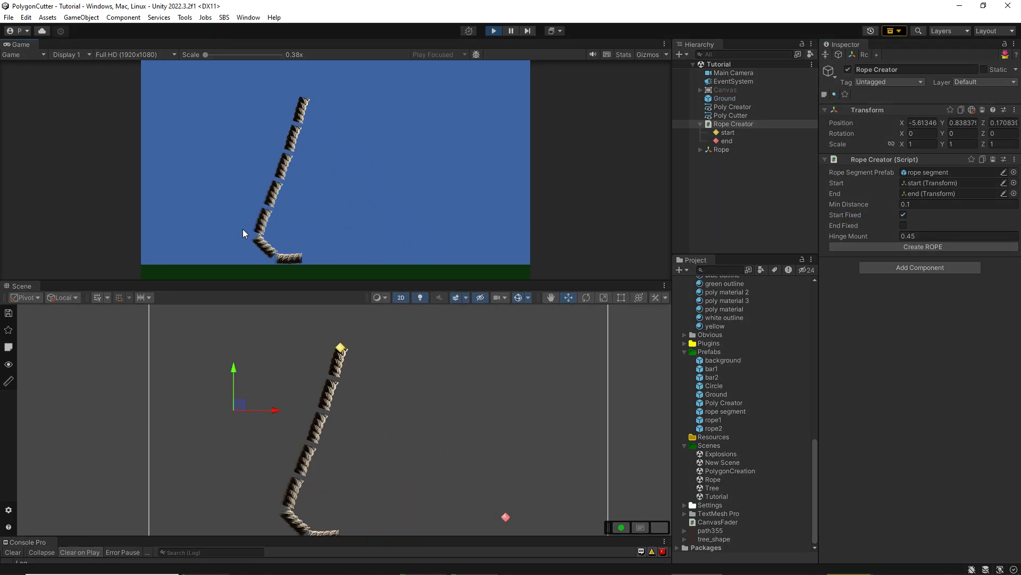
pyautogui.click(700, 149)
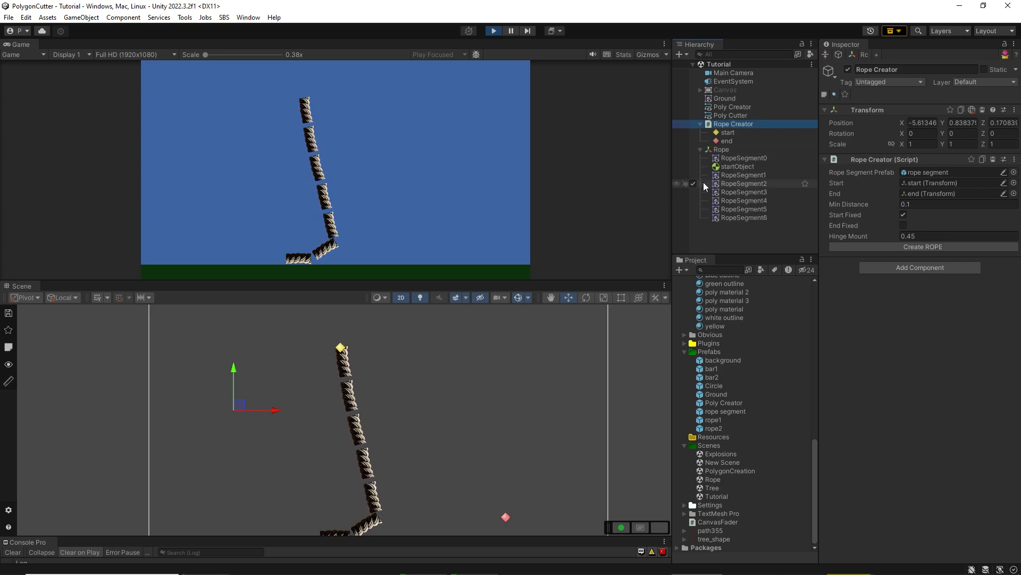
pyautogui.click(737, 167)
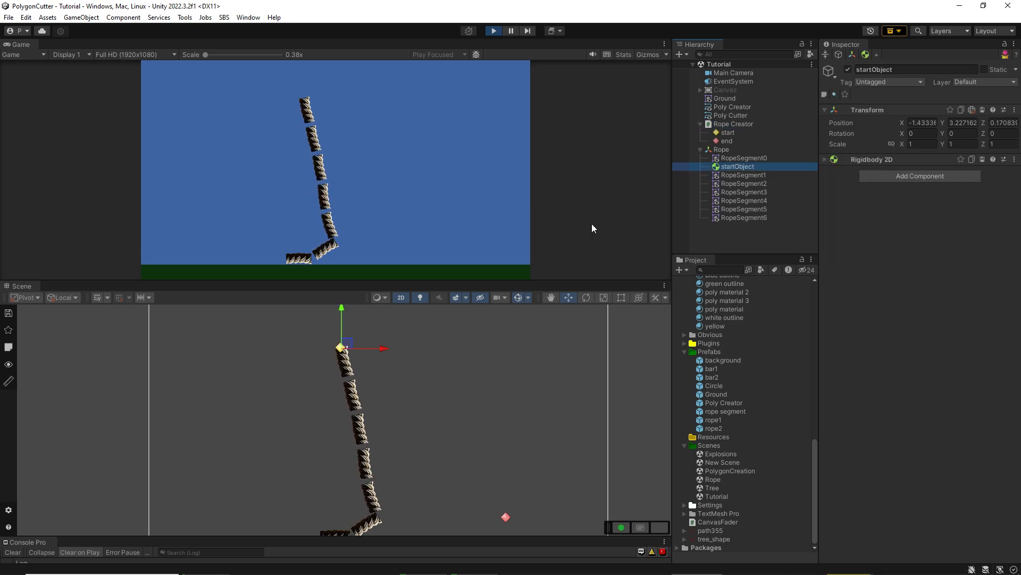
pyautogui.moveTo(383, 349); pyautogui.dragTo(405, 336)
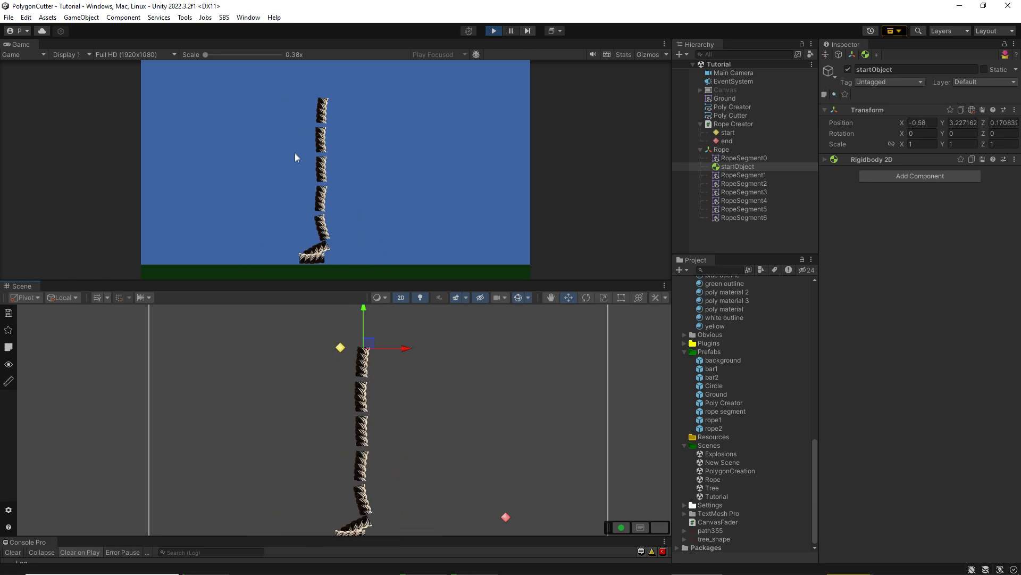
pyautogui.moveTo(245, 128); pyautogui.dragTo(392, 213)
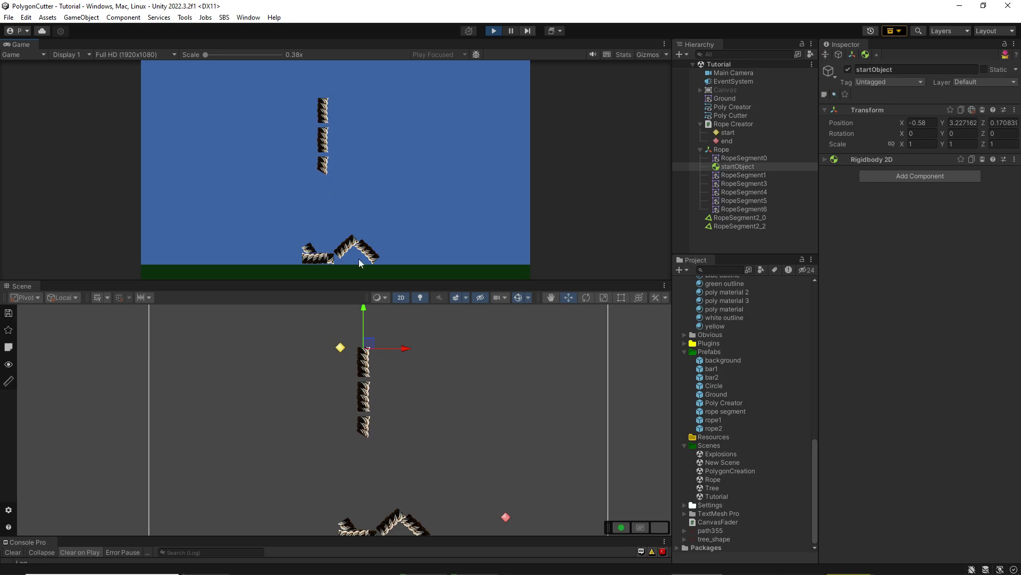
pyautogui.click(494, 31)
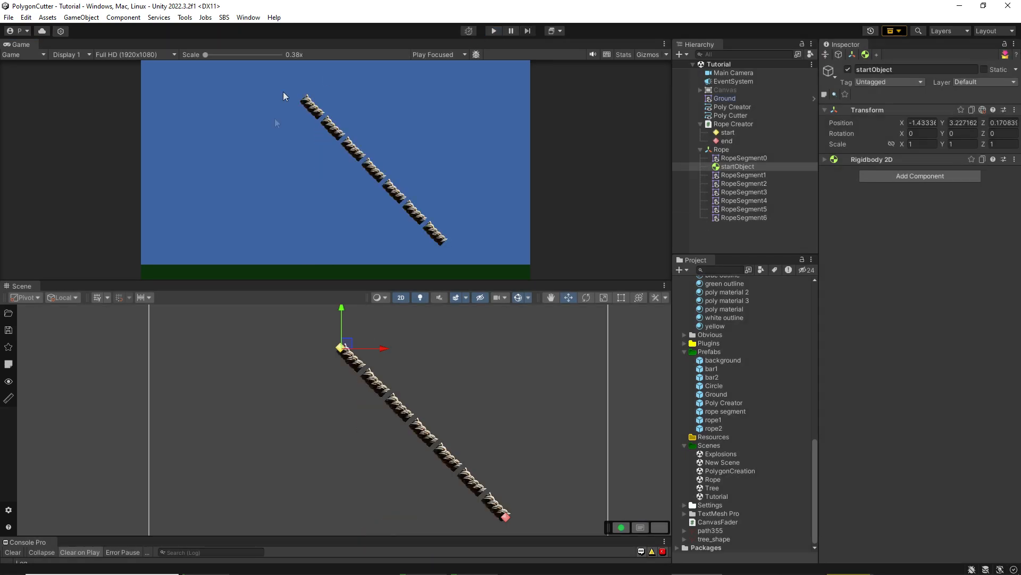
# Examine the hinge joints and the gaps between RopeSegment2, RopeSegment3 and their neighbouring segments up close
pyautogui.scroll(8, 394, 434)
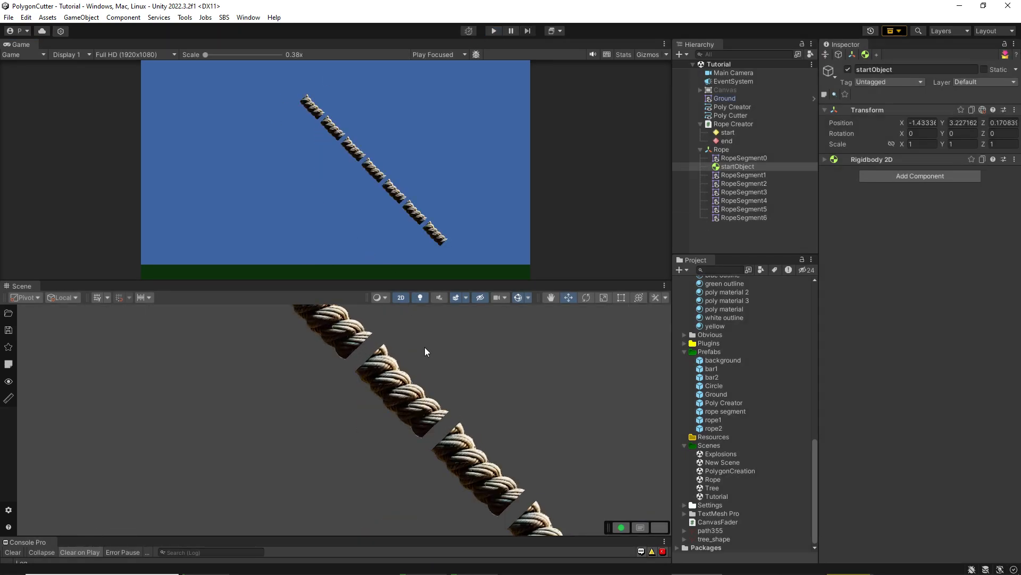
pyautogui.click(356, 414)
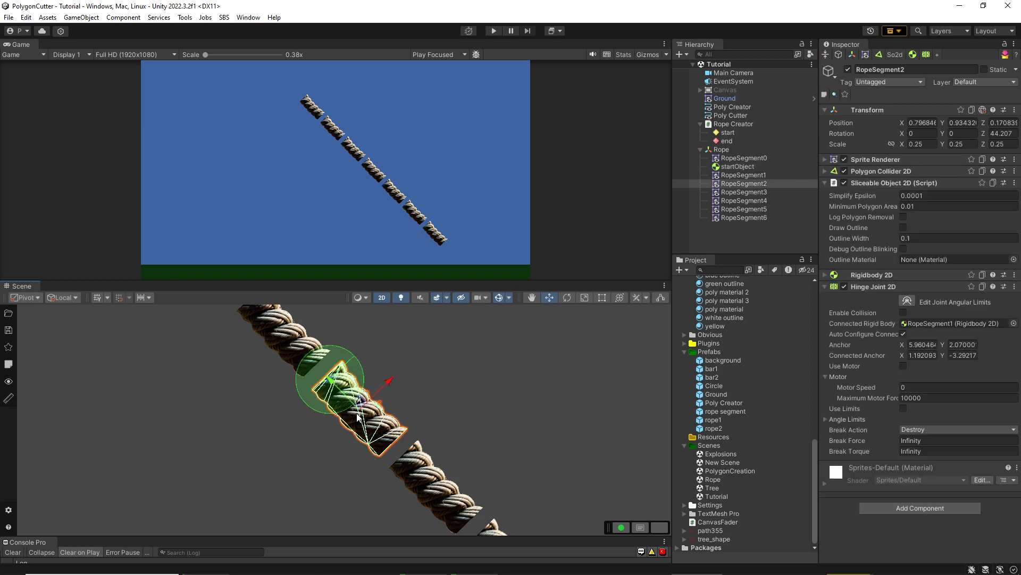
pyautogui.scroll(3, 383, 407)
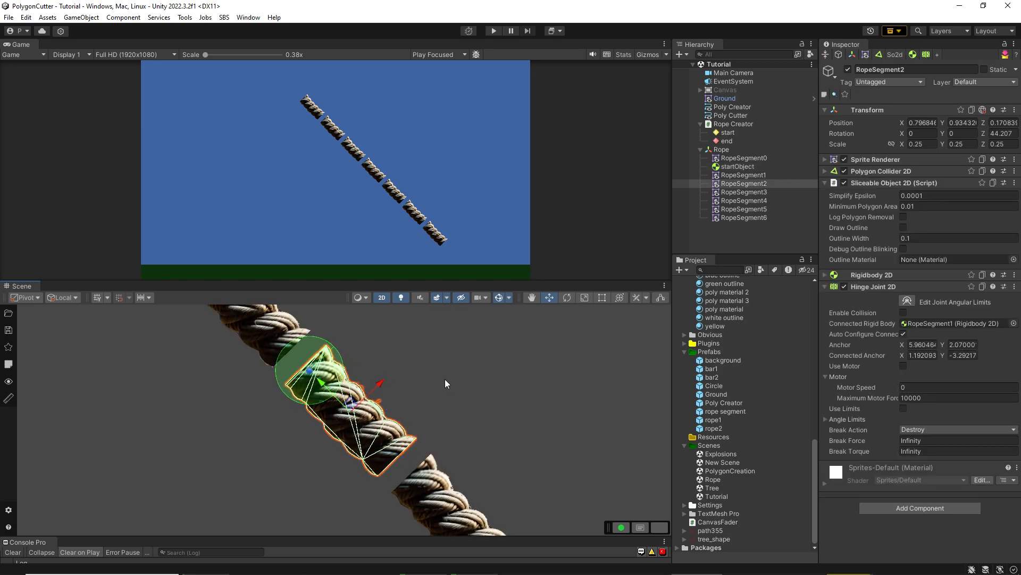
pyautogui.moveTo(445, 380); pyautogui.dragTo(470, 392, button='middle')
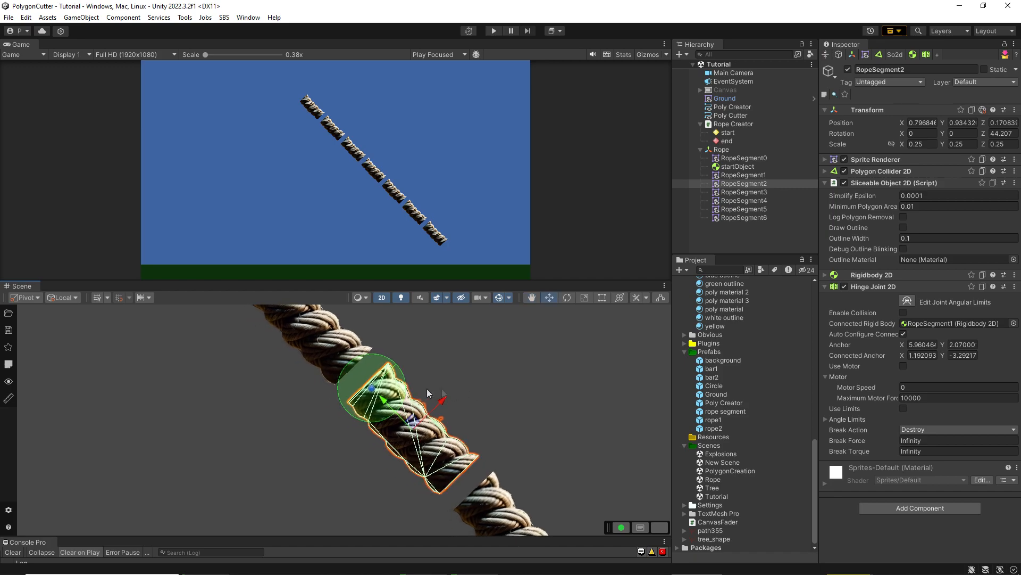
pyautogui.scroll(3, 401, 388)
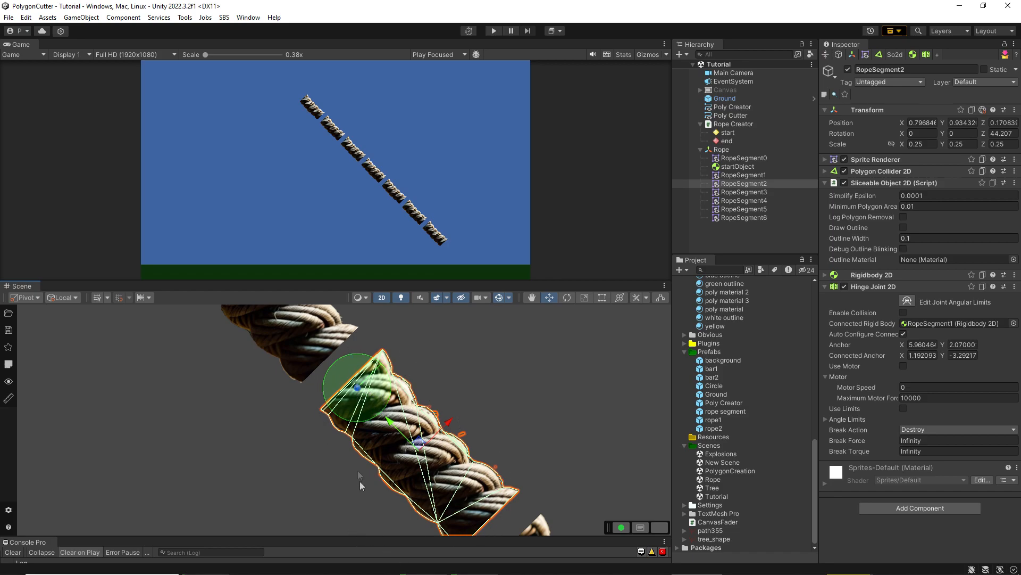
pyautogui.scroll(-2, 414, 461)
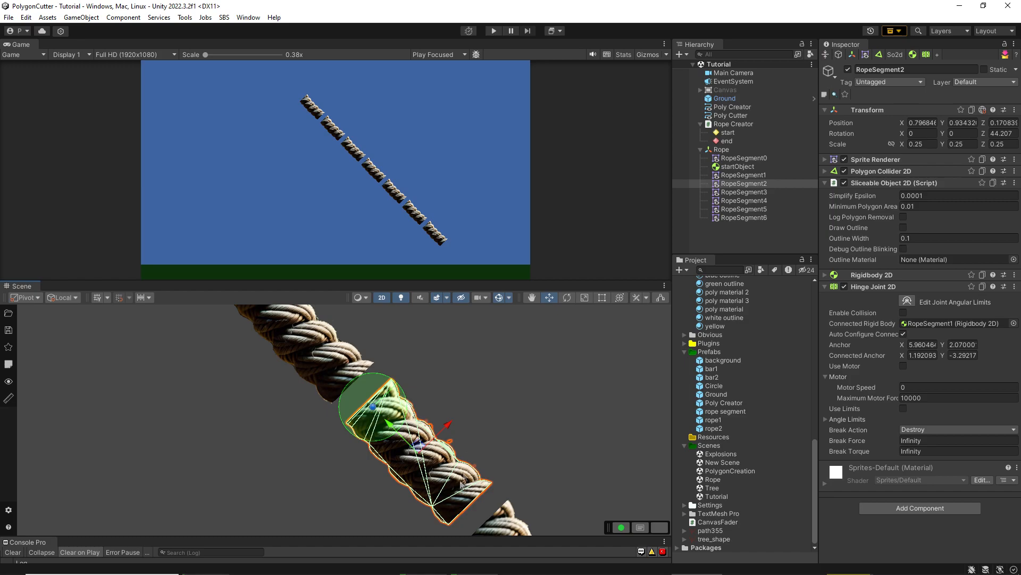
pyautogui.press('f')
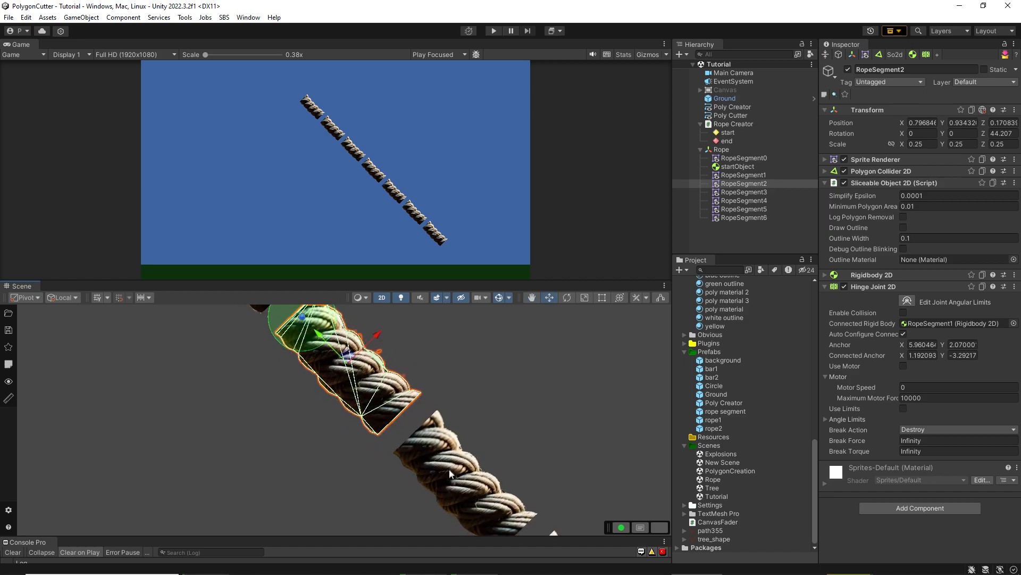
pyautogui.click(449, 468)
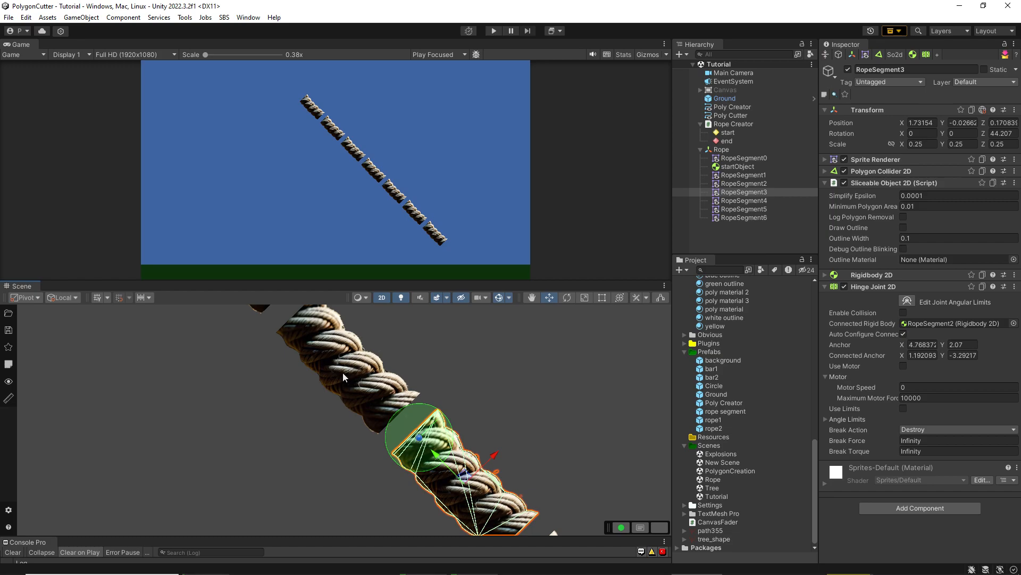
pyautogui.moveTo(362, 374); pyautogui.dragTo(479, 403, button='middle')
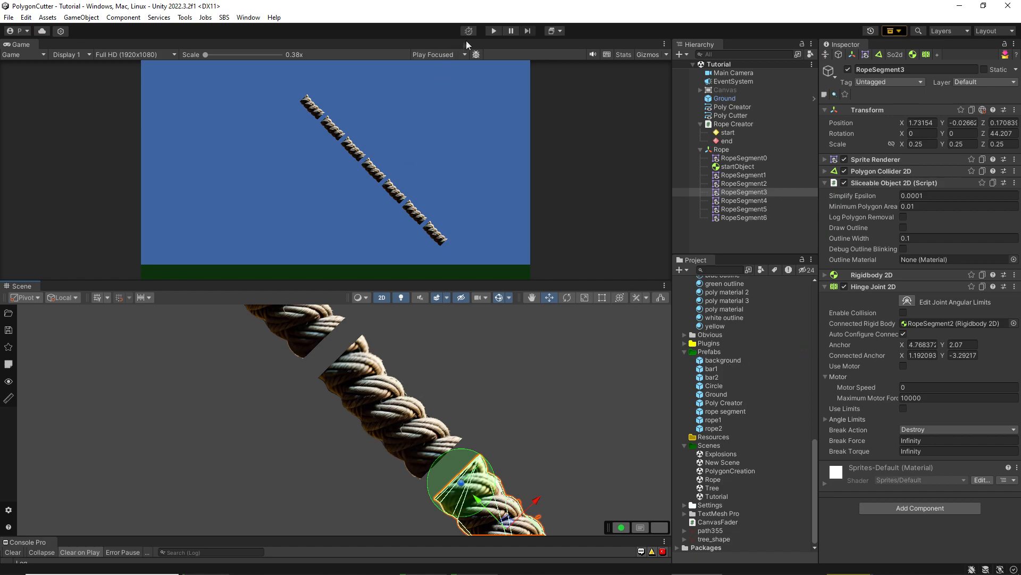
# Replace the existing rope with a new one created with the Rope Creator's Min Distance set to -0.1
pyautogui.click(722, 150)
pyautogui.press('Delete')
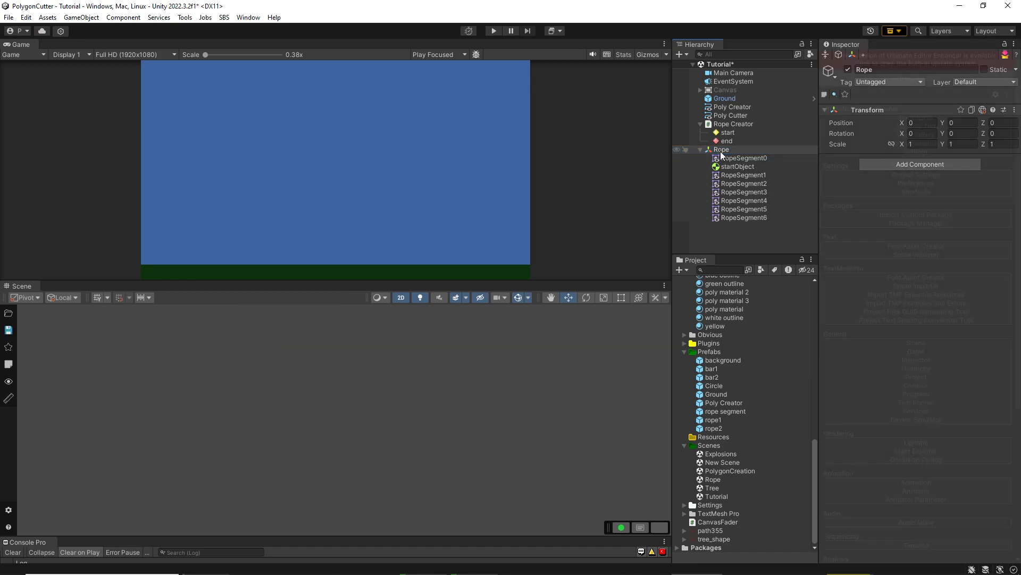
pyautogui.click(732, 124)
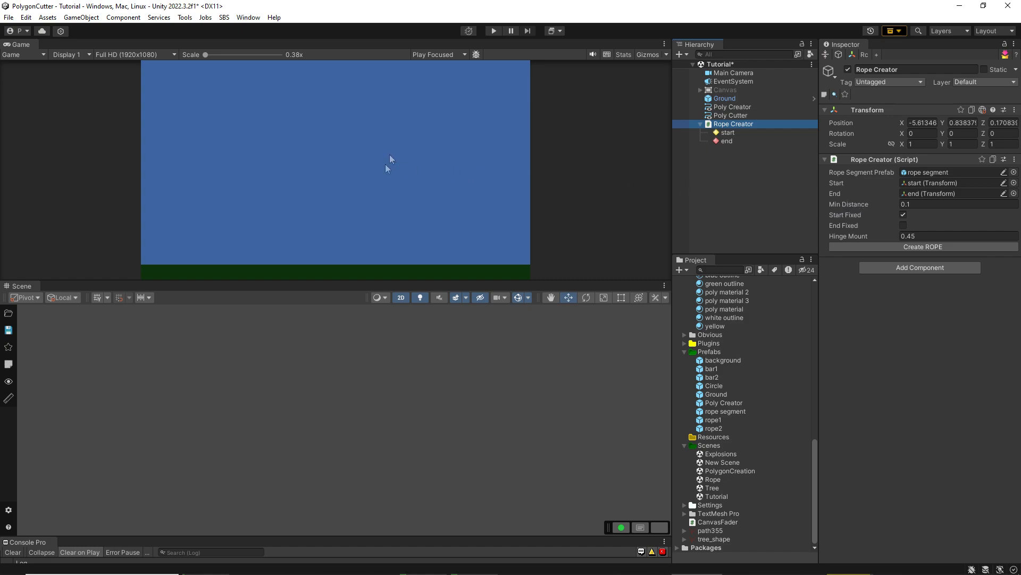
pyautogui.click(904, 205)
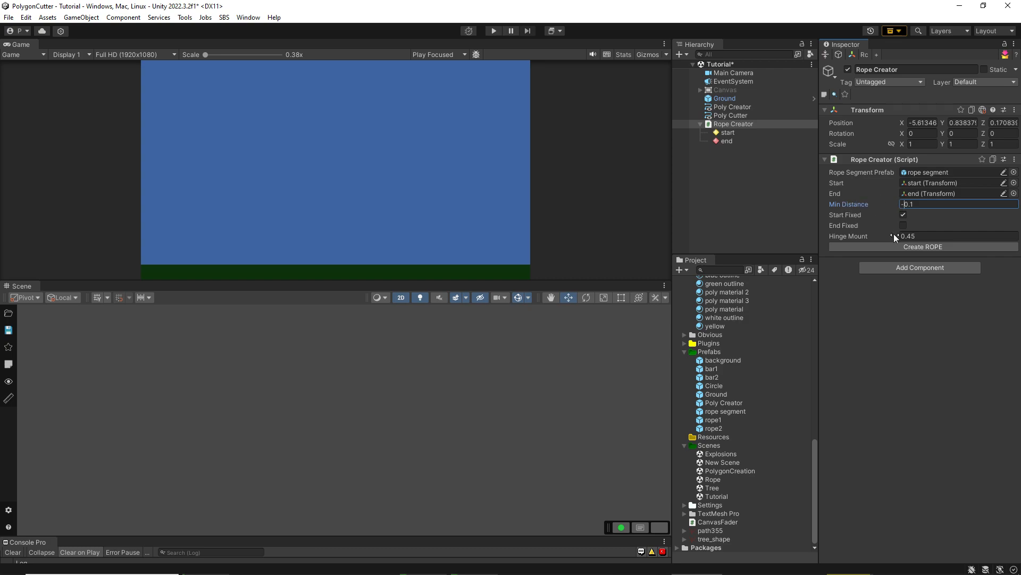
pyautogui.click(907, 248)
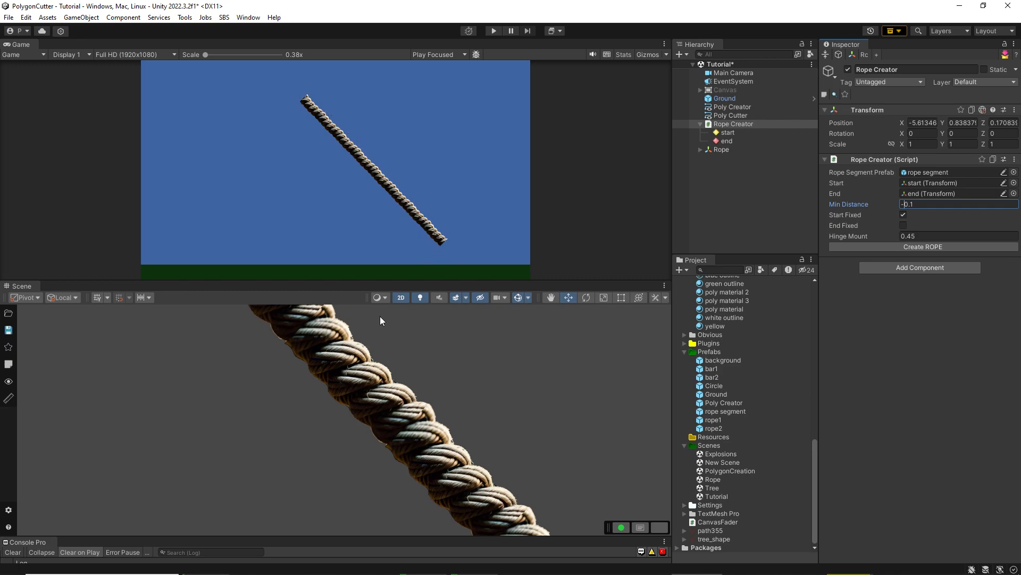
# Examine how RopeSegment1 and RopeSegment2 overlap and where the hinge joint sits between them
pyautogui.scroll(8, 347, 444)
pyautogui.moveTo(299, 402); pyautogui.dragTo(311, 455, button='middle')
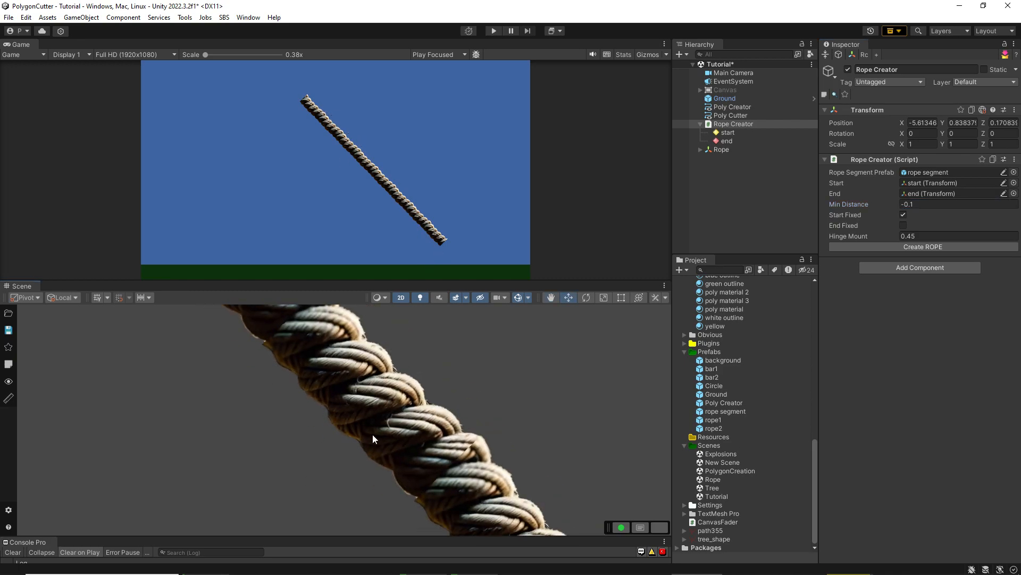
pyautogui.click(380, 433)
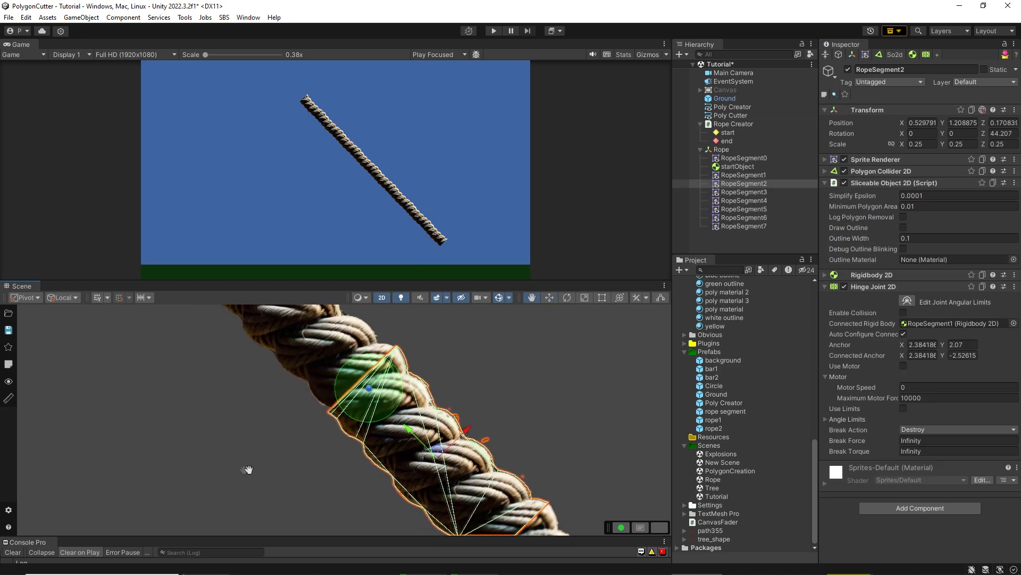
pyautogui.moveTo(291, 438); pyautogui.dragTo(289, 485, button='middle')
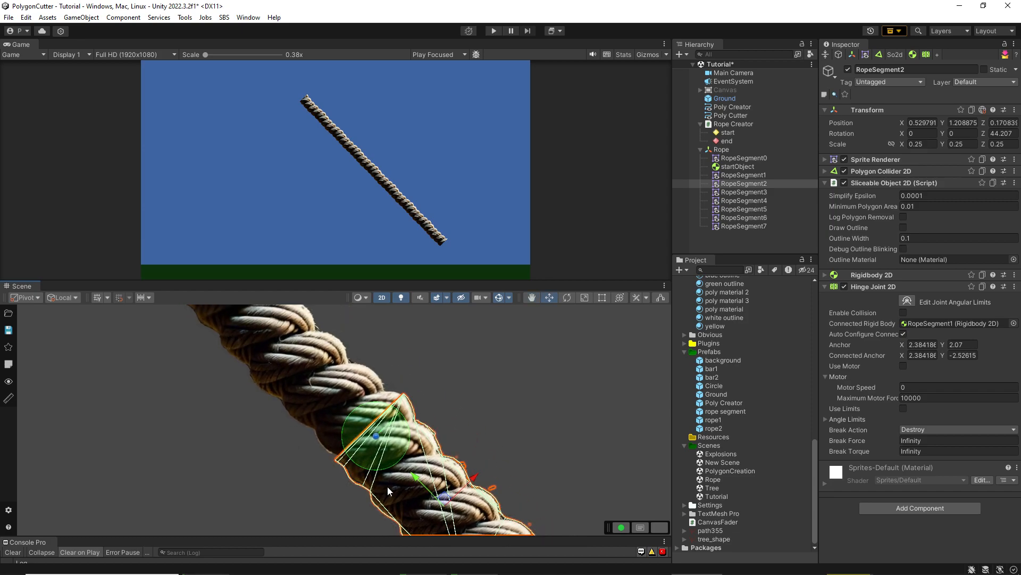
pyautogui.click(304, 388)
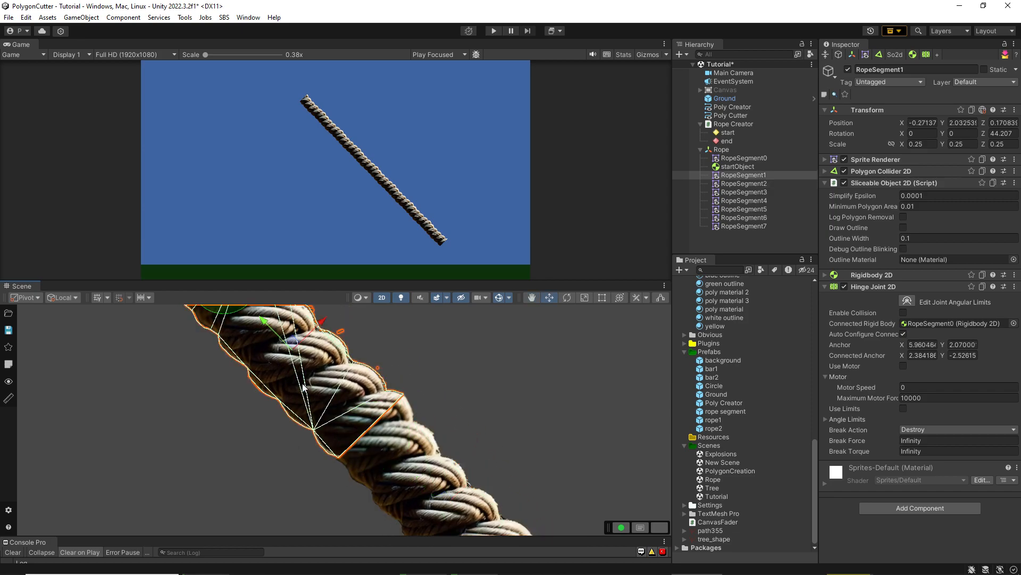
pyautogui.click(393, 466)
pyautogui.click(321, 422)
pyautogui.click(396, 456)
pyautogui.click(329, 402)
pyautogui.click(395, 461)
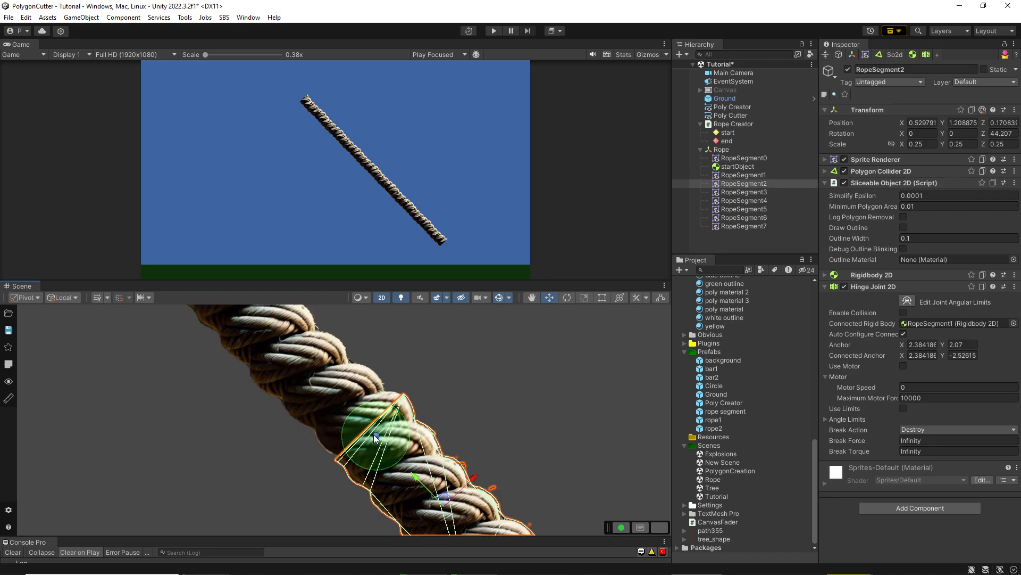
# Compare RopeSegment1 and RopeSegment2 up close, checking each segment's outline against the hinge joint that connects them
pyautogui.moveTo(522, 413); pyautogui.dragTo(518, 390, button='middle')
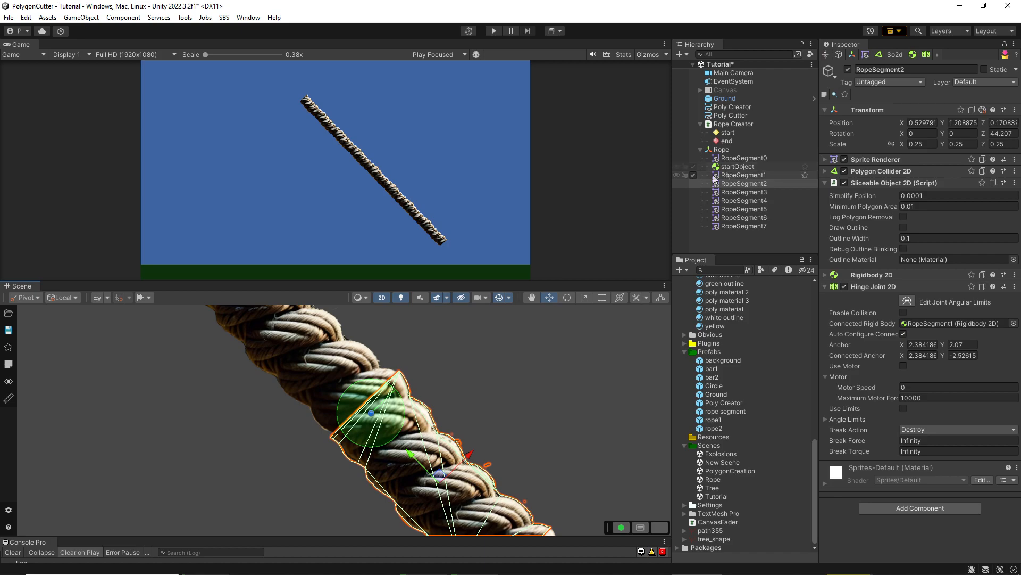
pyautogui.click(324, 374)
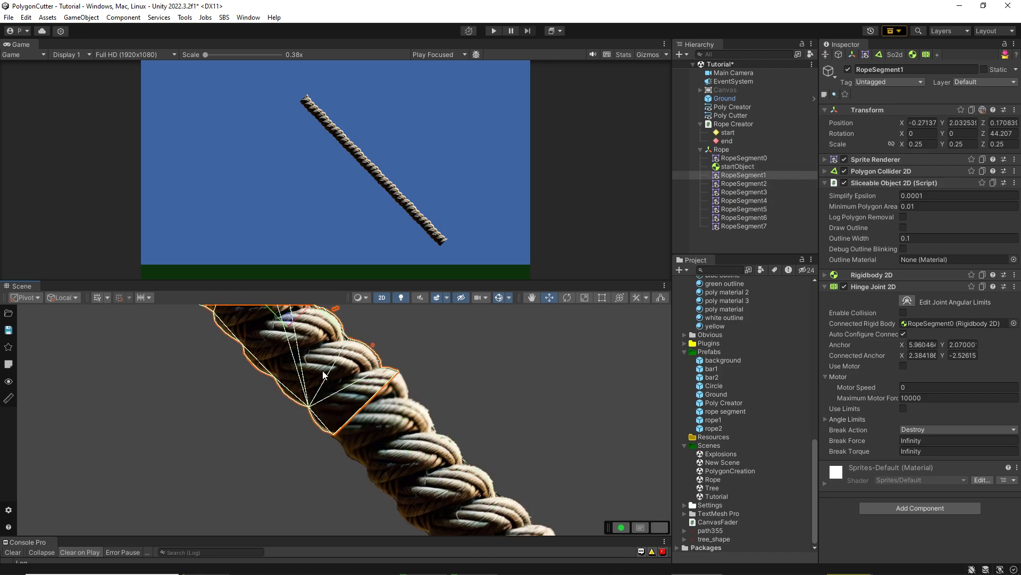
pyautogui.click(391, 430)
pyautogui.moveTo(432, 422); pyautogui.dragTo(456, 454, button='middle')
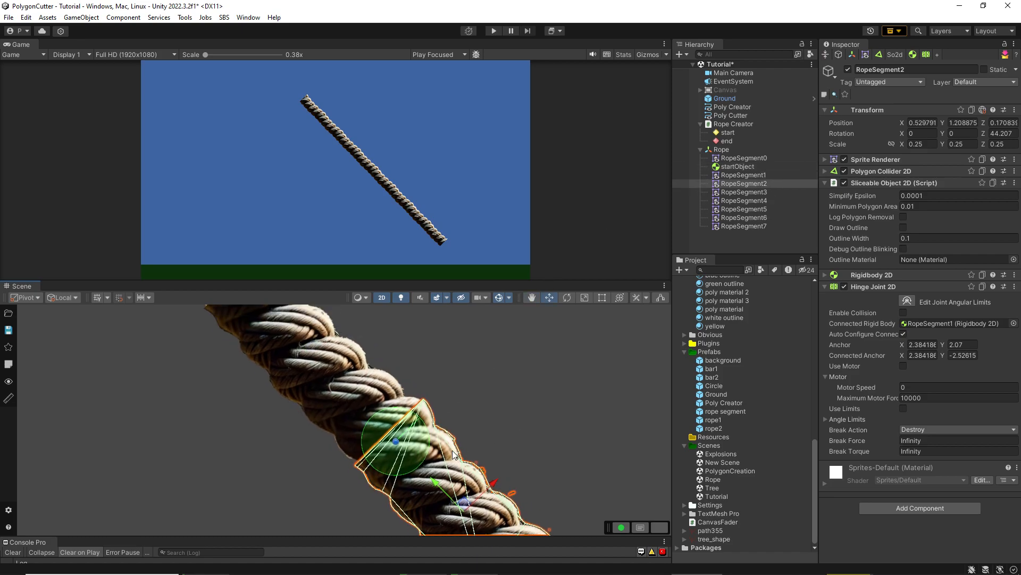
pyautogui.click(343, 400)
pyautogui.click(405, 466)
pyautogui.click(404, 431)
# Delete the current rope and create a new one with the Rope Creator's Min Distance set to -0.2
pyautogui.click(722, 150)
pyautogui.press('Delete')
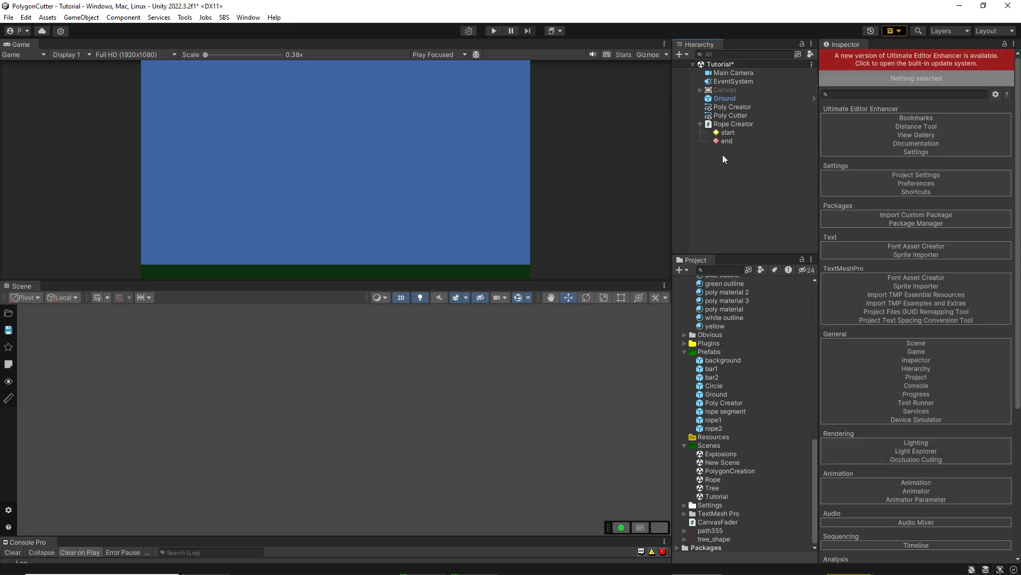
pyautogui.click(732, 124)
pyautogui.click(907, 204)
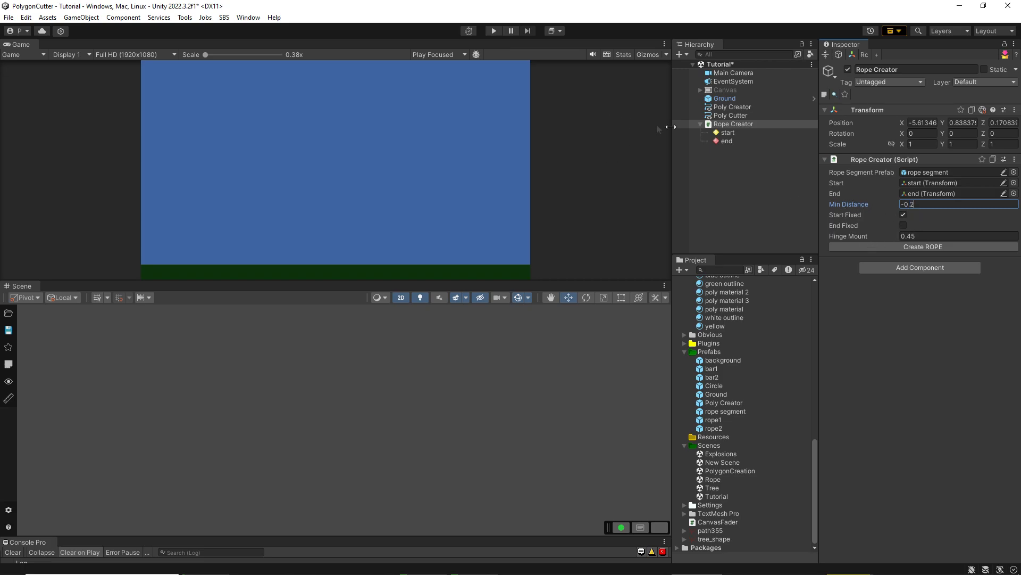
pyautogui.click(891, 247)
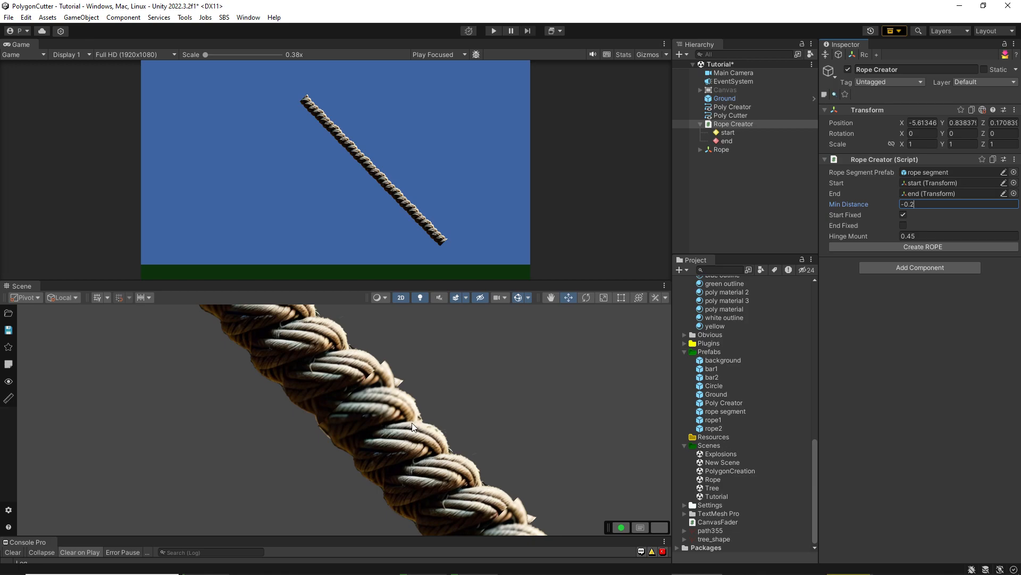
# Examine the new rope's overlapping segments around RopeSegment2, including the protruding edges where neighbouring segments meet
pyautogui.click(390, 442)
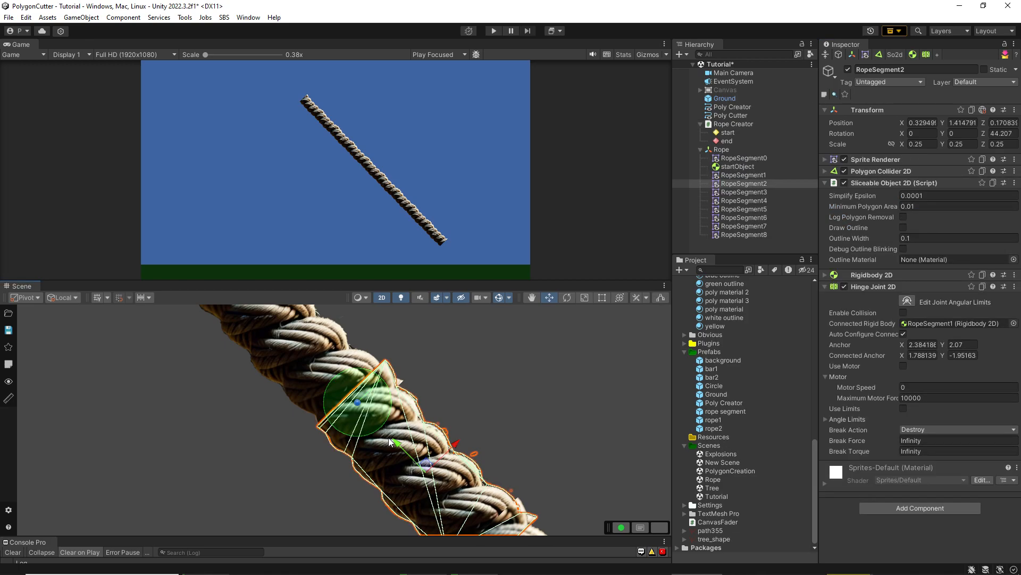
pyautogui.click(316, 367)
pyautogui.click(391, 439)
pyautogui.scroll(-8, 371, 424)
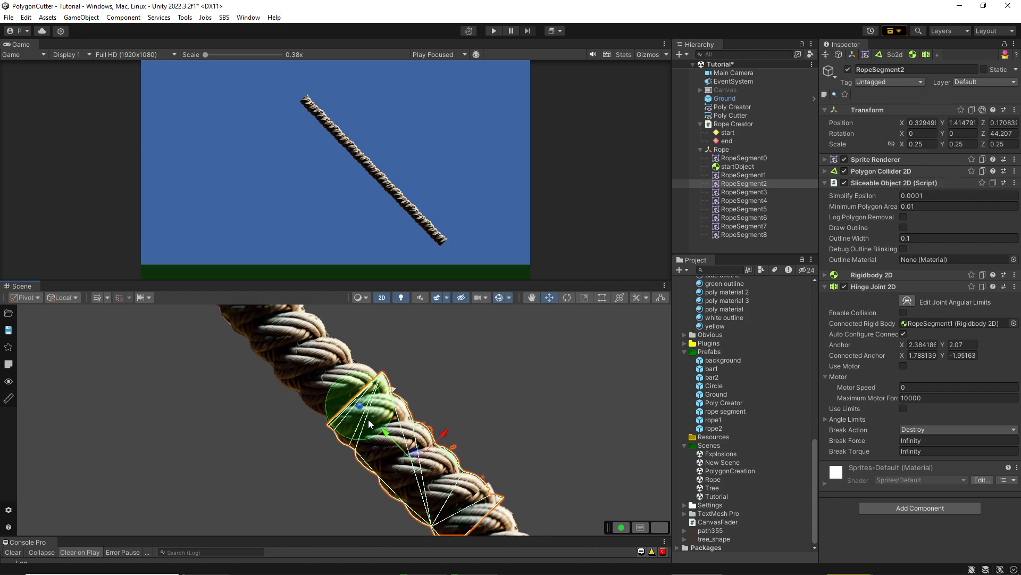
pyautogui.scroll(5, 370, 424)
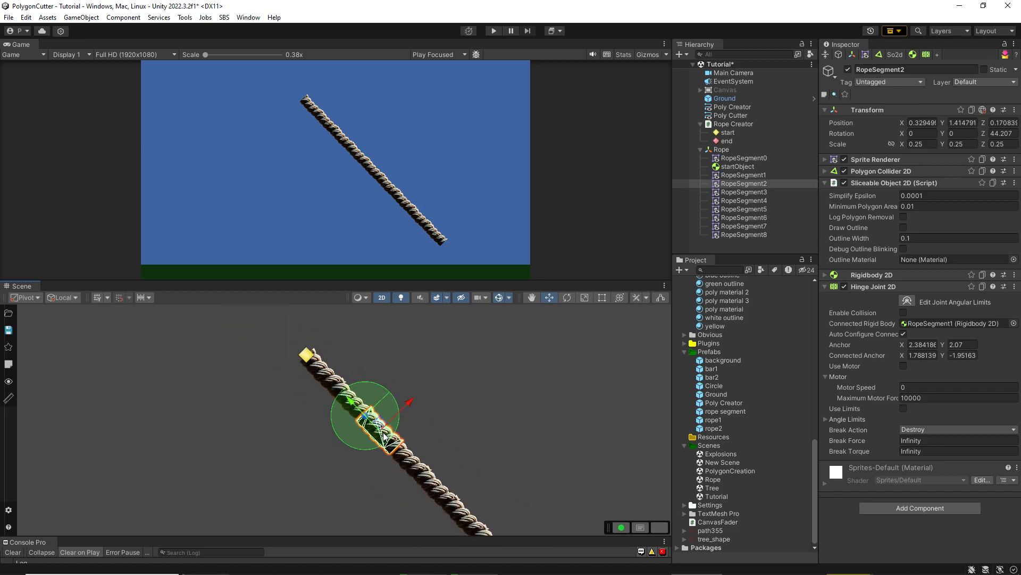
pyautogui.scroll(4, 329, 395)
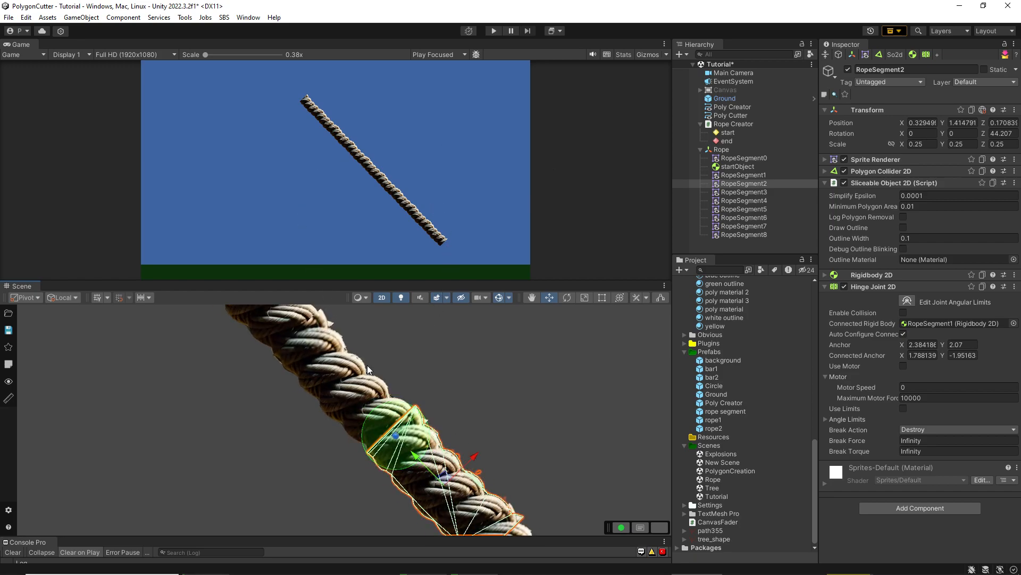
pyautogui.scroll(6, 367, 365)
pyautogui.moveTo(452, 372); pyautogui.dragTo(459, 454, button='middle')
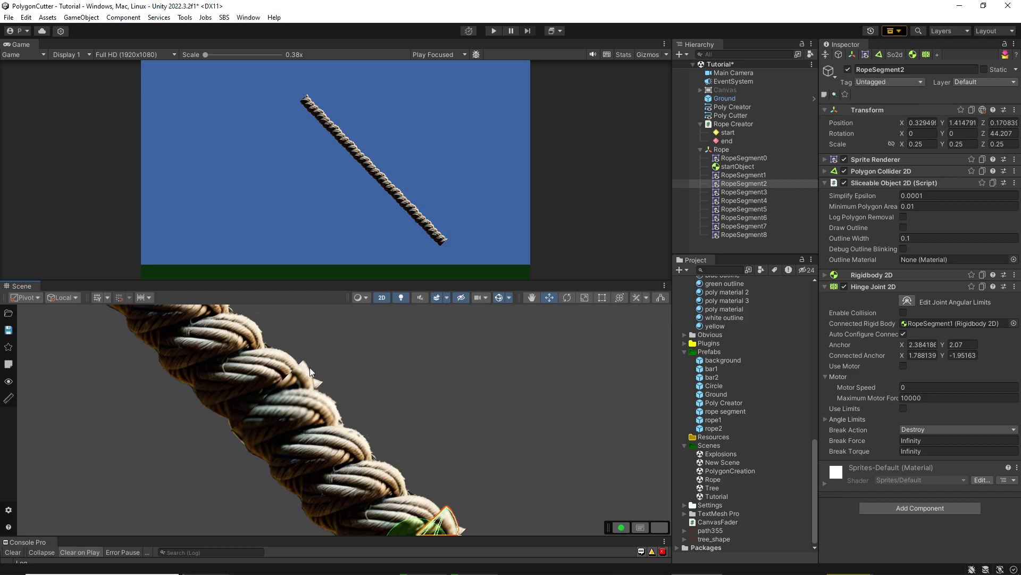
pyautogui.moveTo(467, 441)
pyautogui.mouseDown(button='middle')
pyautogui.moveTo(508, 428)
pyautogui.moveTo(454, 430)
pyautogui.mouseUp(button='middle')
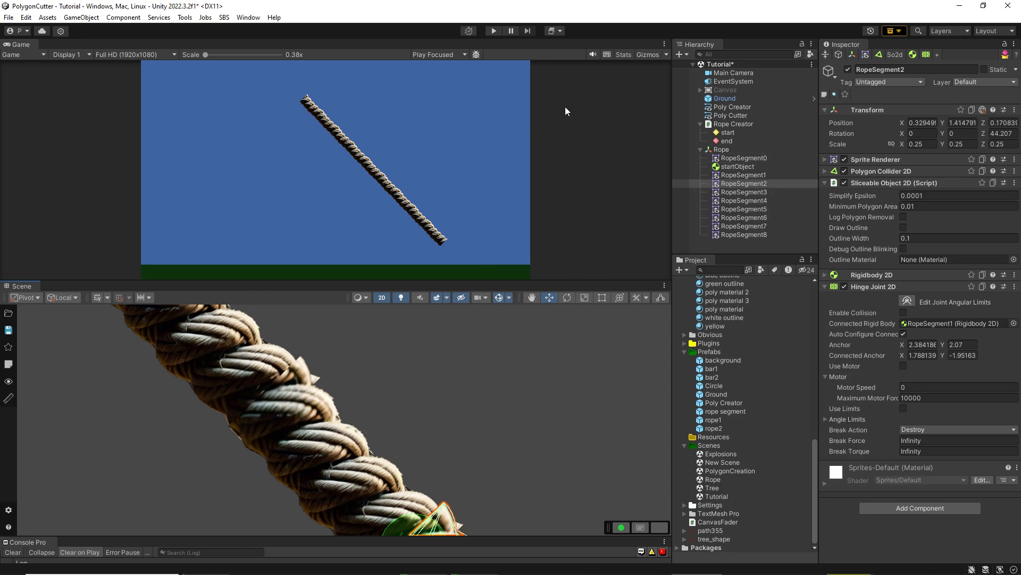
# Test the rope in Play mode by slicing its middle, its upper part and the falling pieces, and stop the test
pyautogui.click(492, 32)
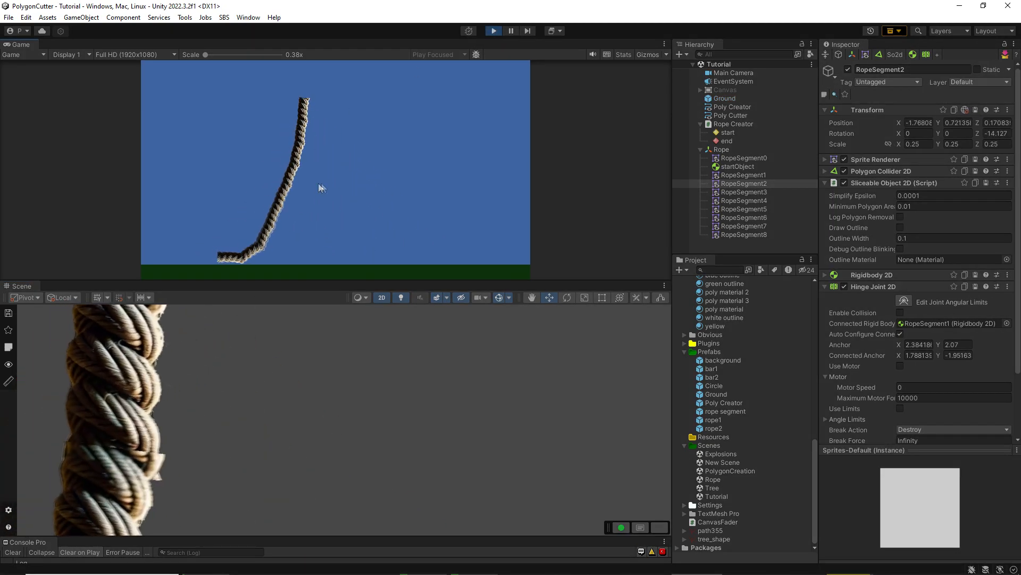
pyautogui.moveTo(269, 144); pyautogui.dragTo(380, 177)
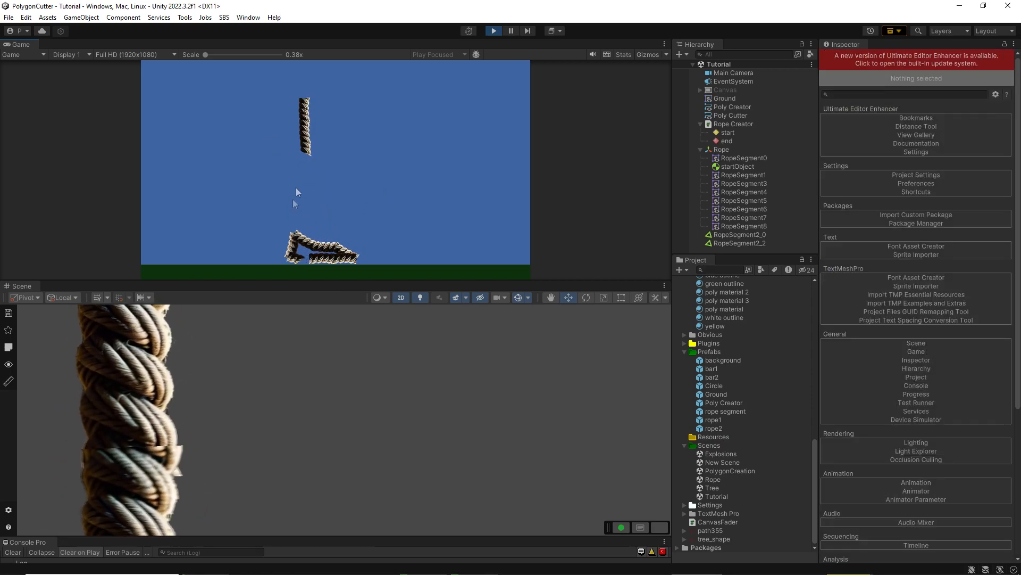
pyautogui.moveTo(256, 112); pyautogui.dragTo(365, 138)
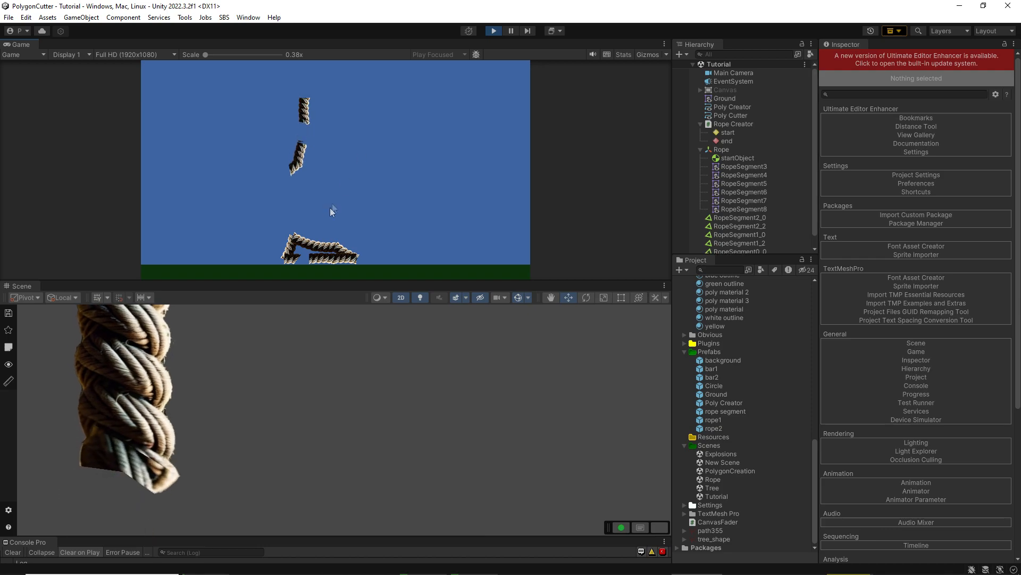
pyautogui.moveTo(361, 177)
pyautogui.mouseDown()
pyautogui.moveTo(280, 240)
pyautogui.moveTo(272, 286)
pyautogui.mouseUp()
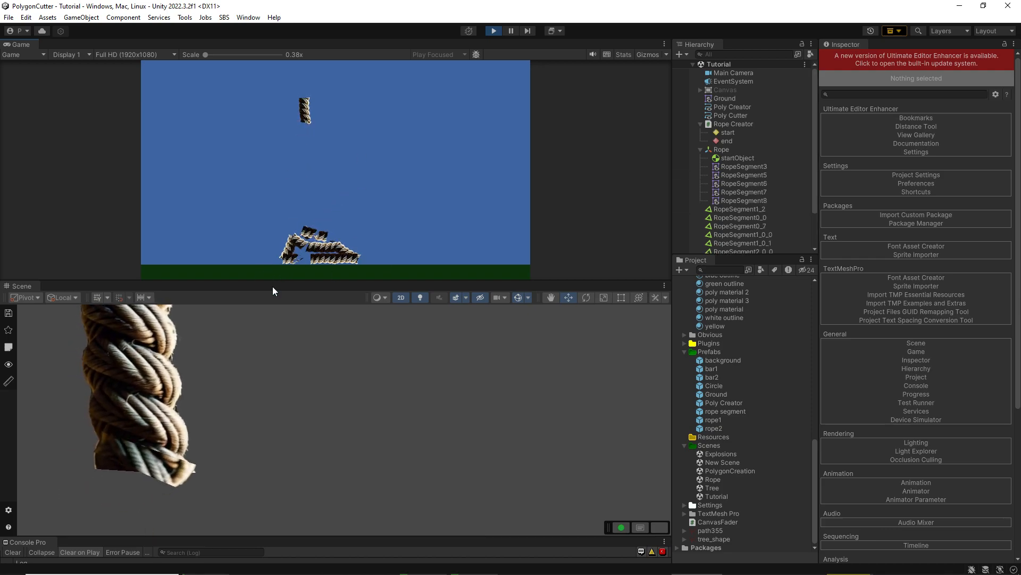
pyautogui.click(493, 31)
# Switch to Visual Studio and review RopeCreator.cs from its serialized fields through createRope to the lines that instantiate each rope segment
pyautogui.scroll(-6, 317, 399)
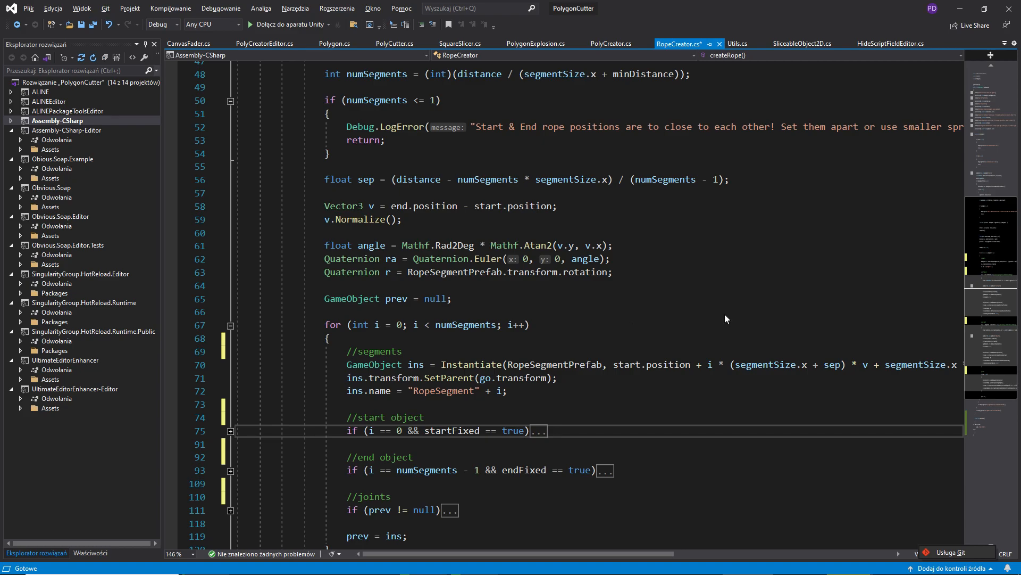
pyautogui.scroll(12, 664, 325)
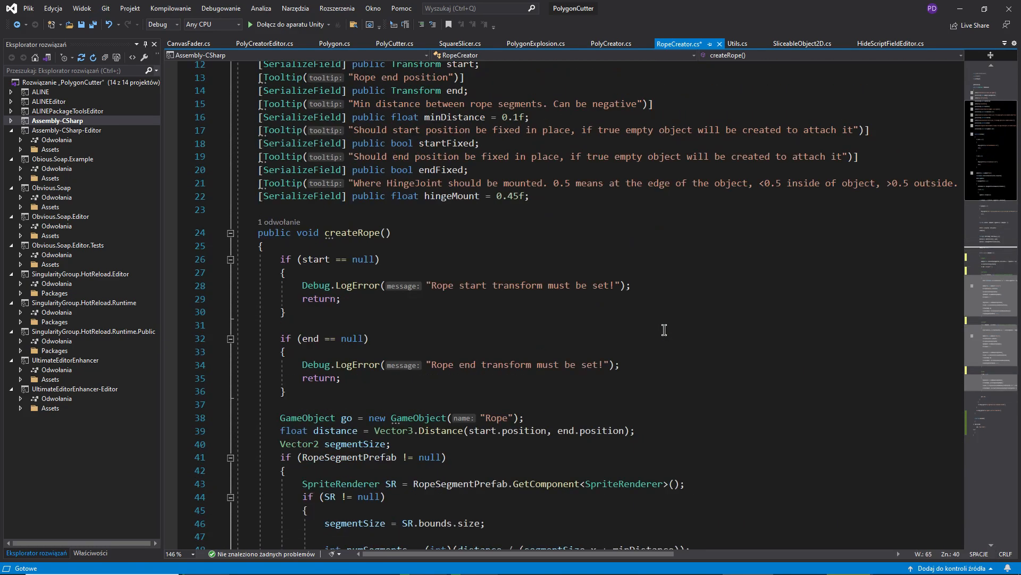
pyautogui.scroll(-5, 664, 330)
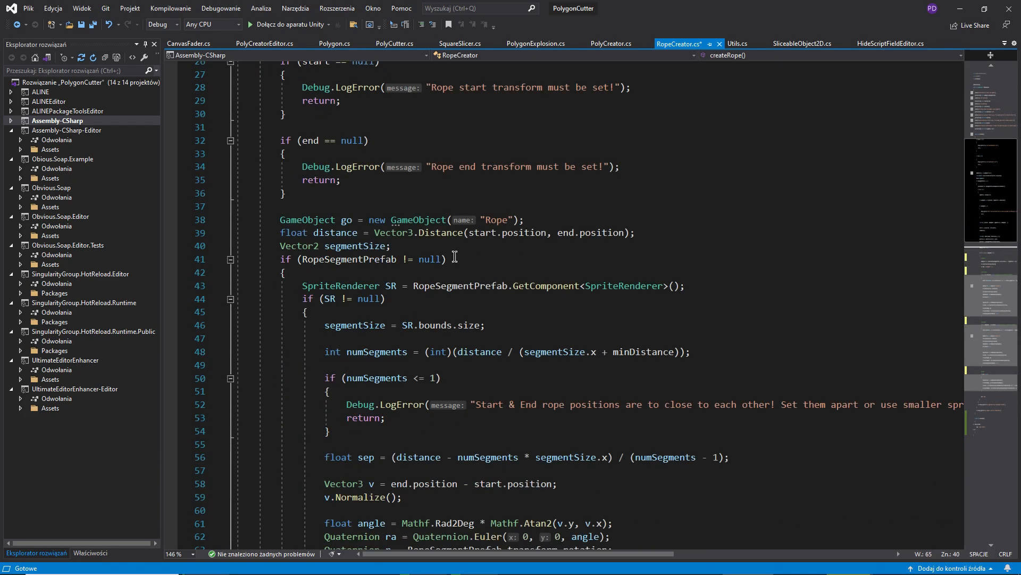
pyautogui.scroll(-7, 455, 257)
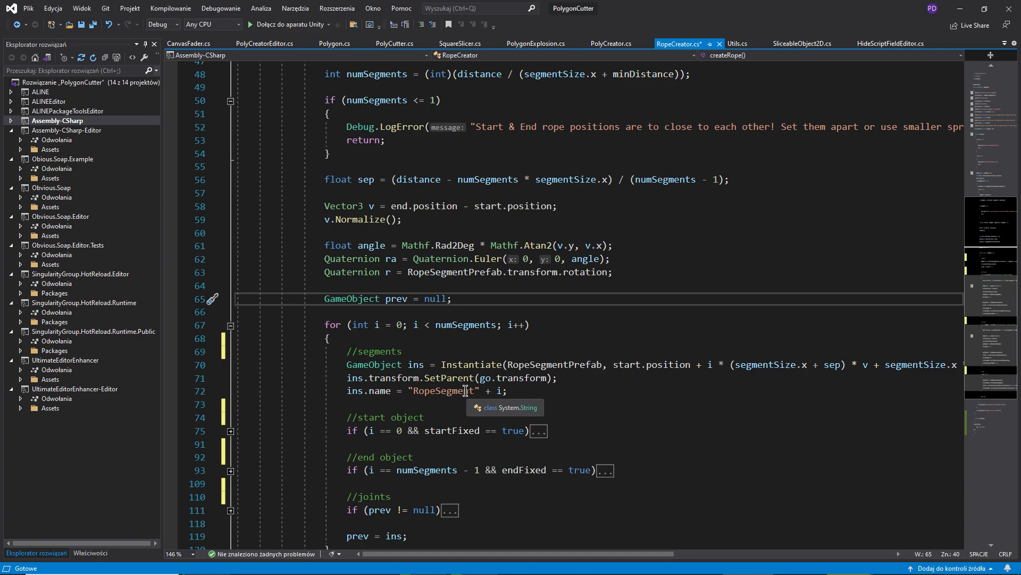
pyautogui.scroll(-2, 416, 365)
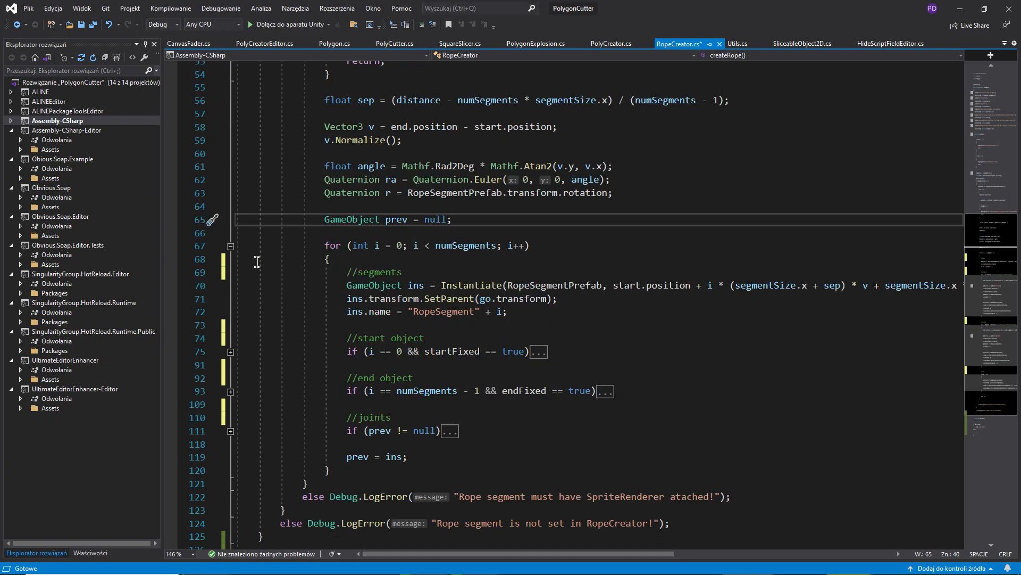
pyautogui.scroll(-3, 257, 260)
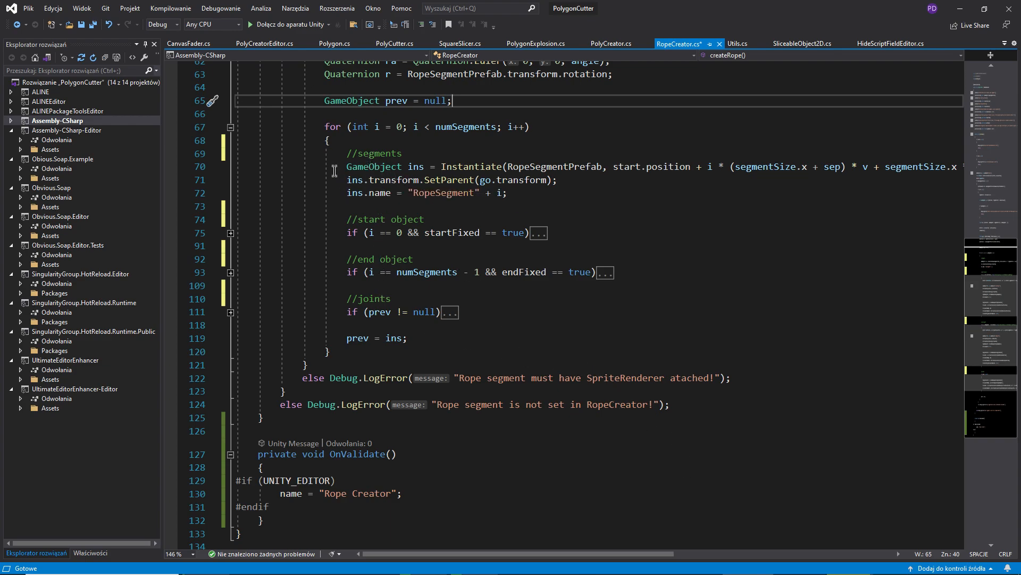
pyautogui.moveTo(340, 165); pyautogui.dragTo(575, 192)
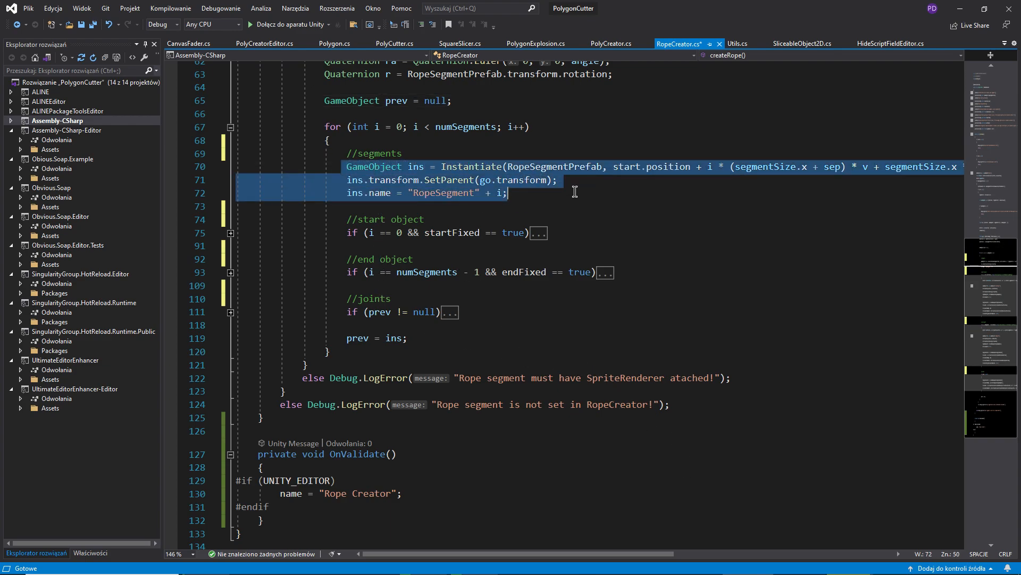
# Expand the collapsed start object, end object and joints code blocks inside createRope's segment loop
pyautogui.click(230, 233)
pyautogui.scroll(-4, 229, 314)
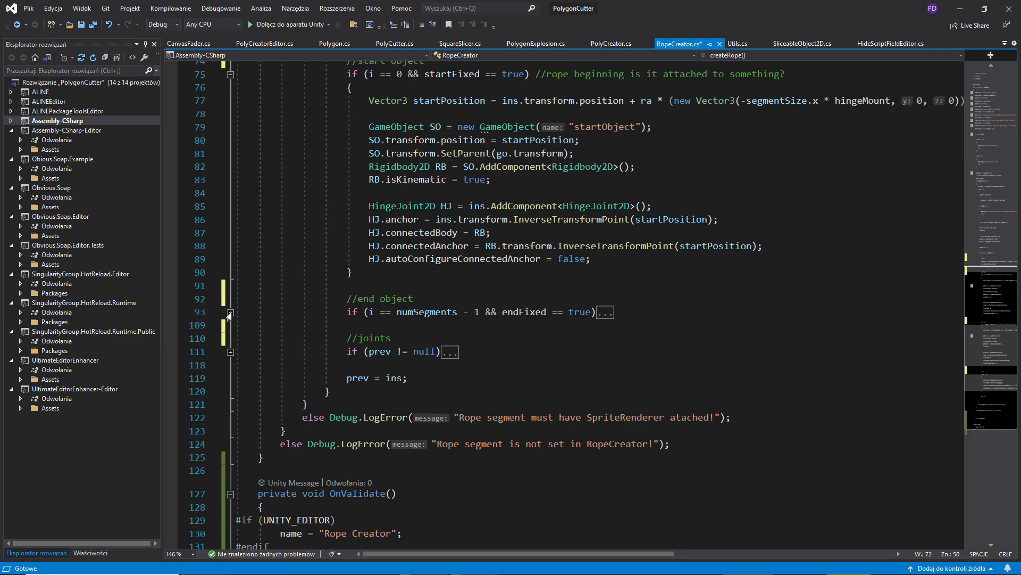
pyautogui.click(230, 312)
pyautogui.scroll(-5, 245, 324)
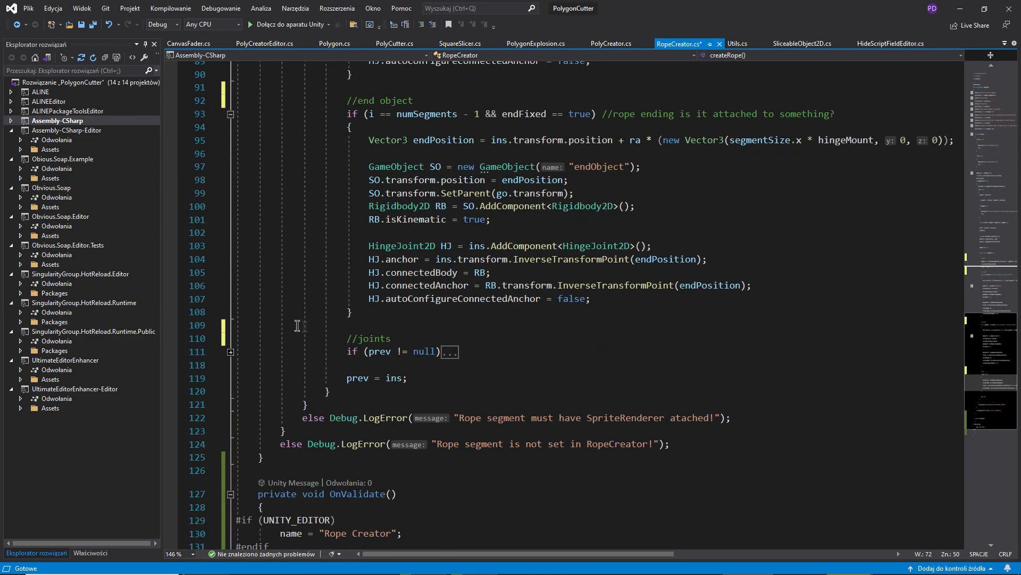
pyautogui.click(230, 352)
# Review how the createRope loop is divided into segments, start object, end object and joints, highlighting the segment and joint code
pyautogui.scroll(7, 394, 255)
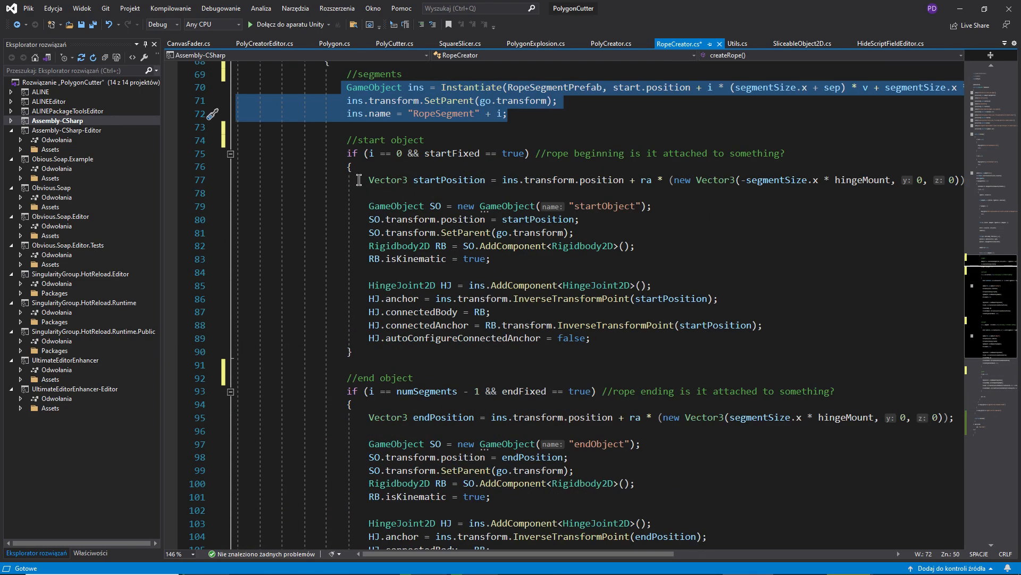
pyautogui.click(374, 192)
pyautogui.click(404, 432)
pyautogui.scroll(-4, 404, 352)
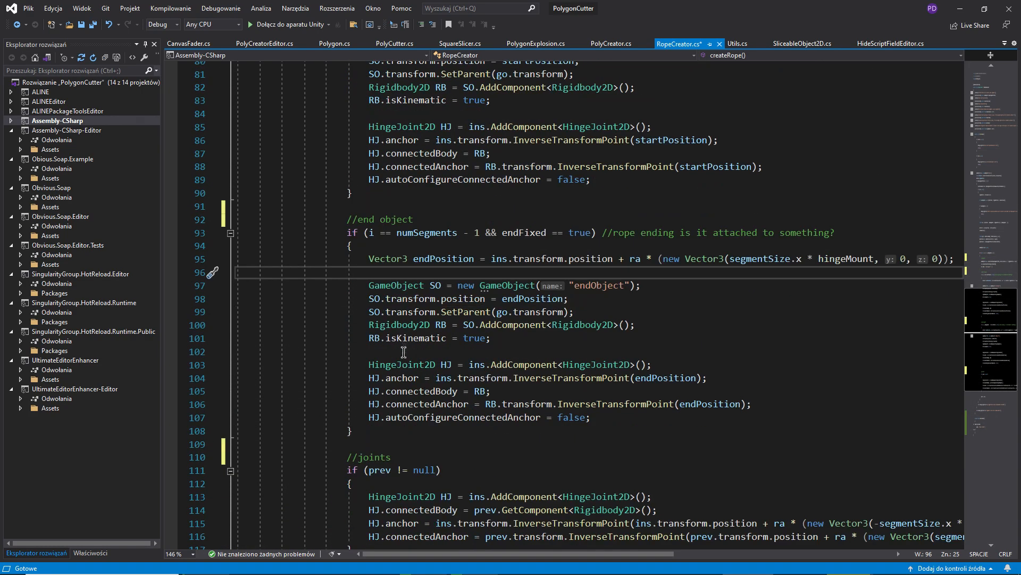
pyautogui.scroll(2, 431, 271)
pyautogui.click(413, 193)
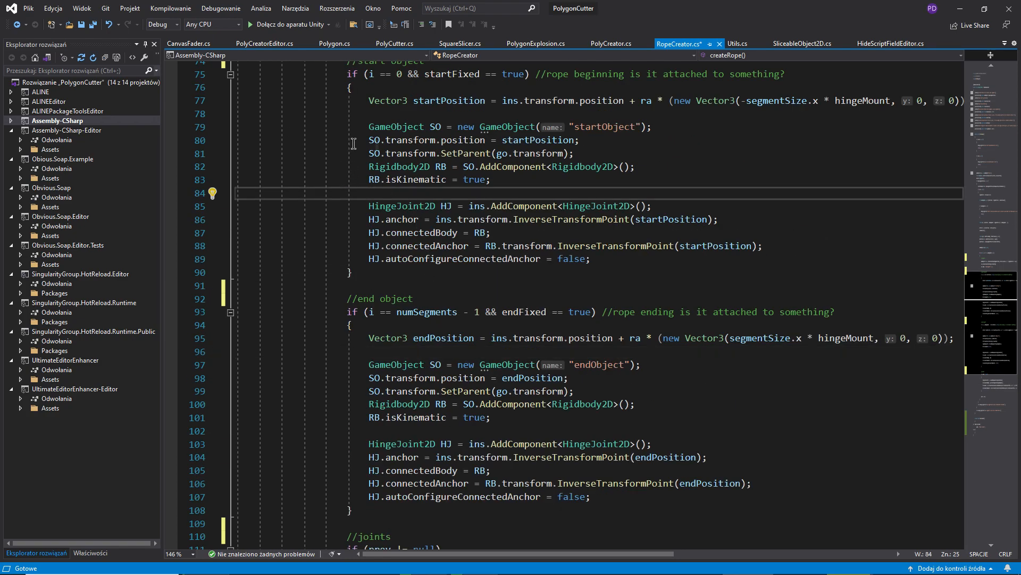
pyautogui.scroll(5, 683, 216)
pyautogui.moveTo(358, 194); pyautogui.dragTo(546, 229)
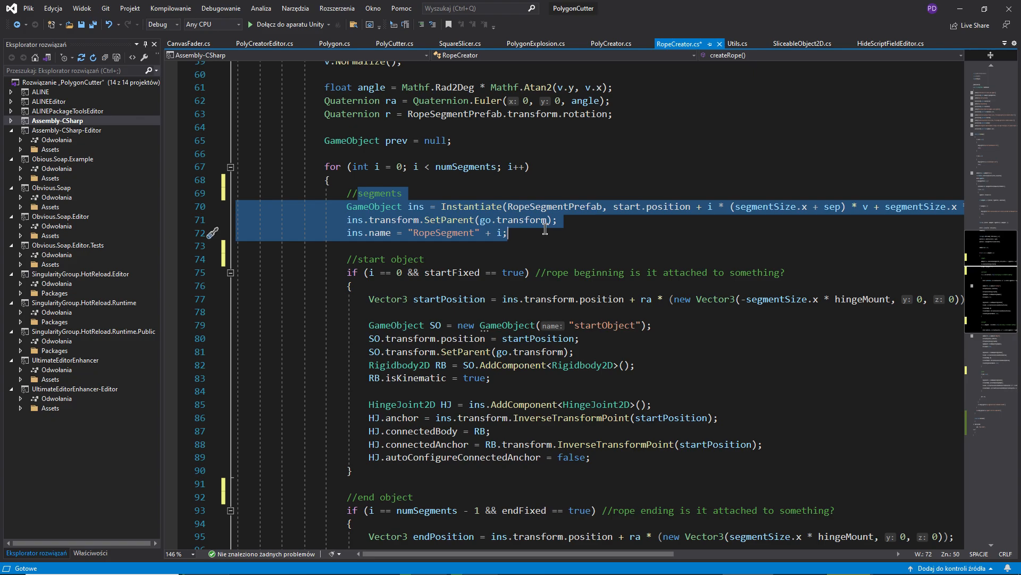
pyautogui.click(520, 275)
pyautogui.scroll(-12, 520, 274)
pyautogui.moveTo(358, 298); pyautogui.dragTo(562, 339)
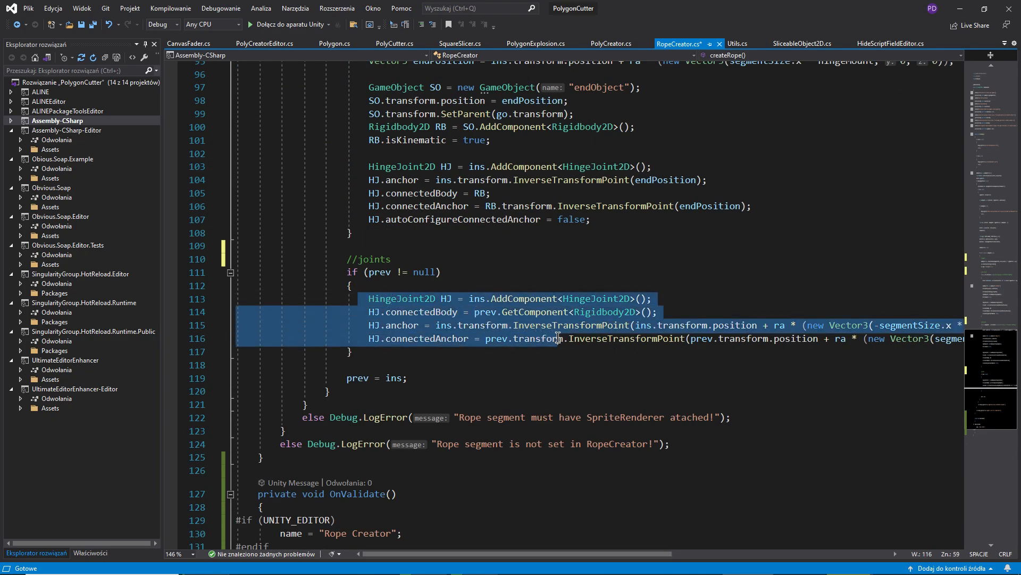
pyautogui.click(401, 353)
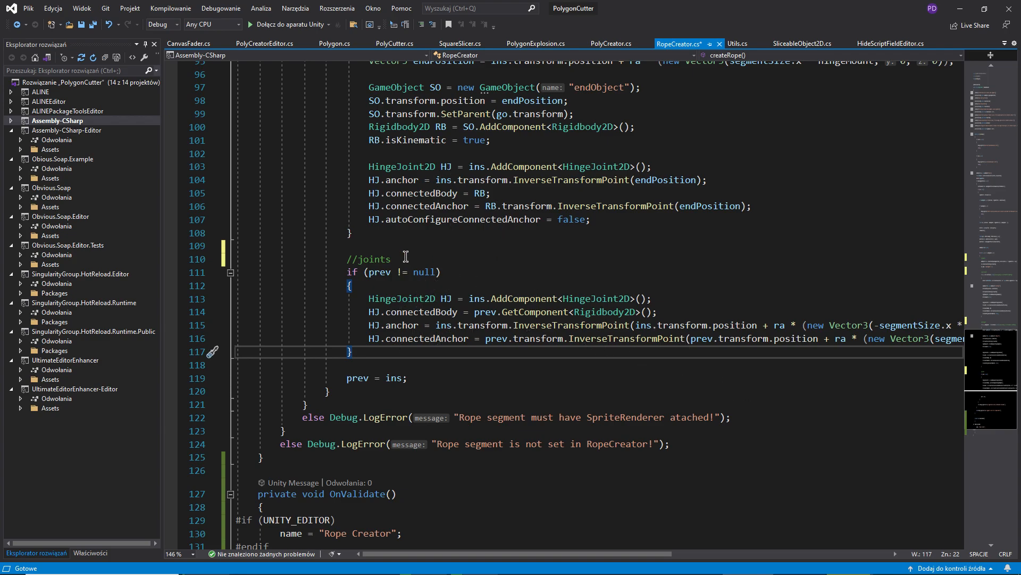
# Compare the HingeJoint2D setup lines in the start object and end object blocks by highlighting each of them
pyautogui.scroll(4, 420, 277)
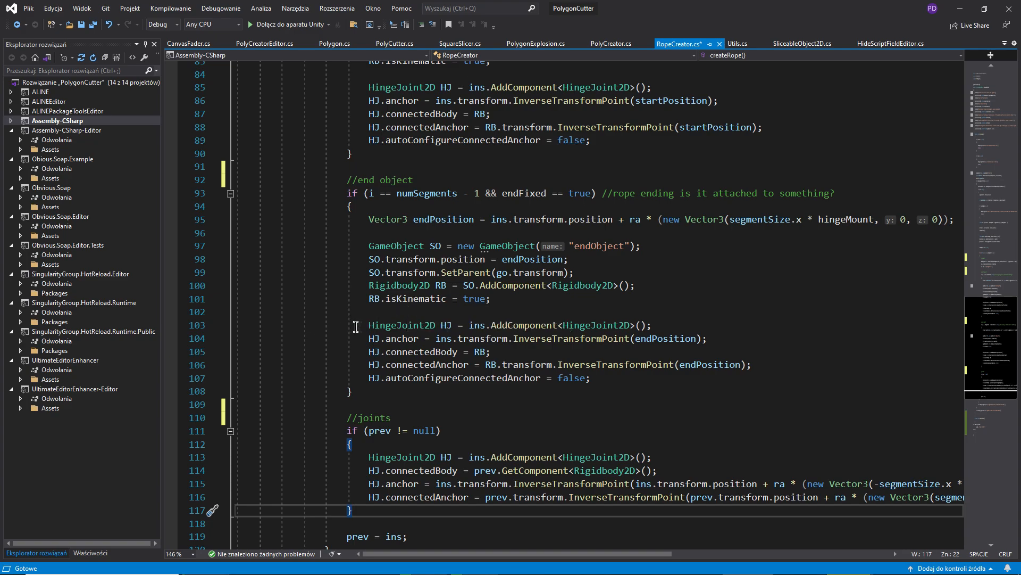
pyautogui.moveTo(365, 325); pyautogui.dragTo(537, 379)
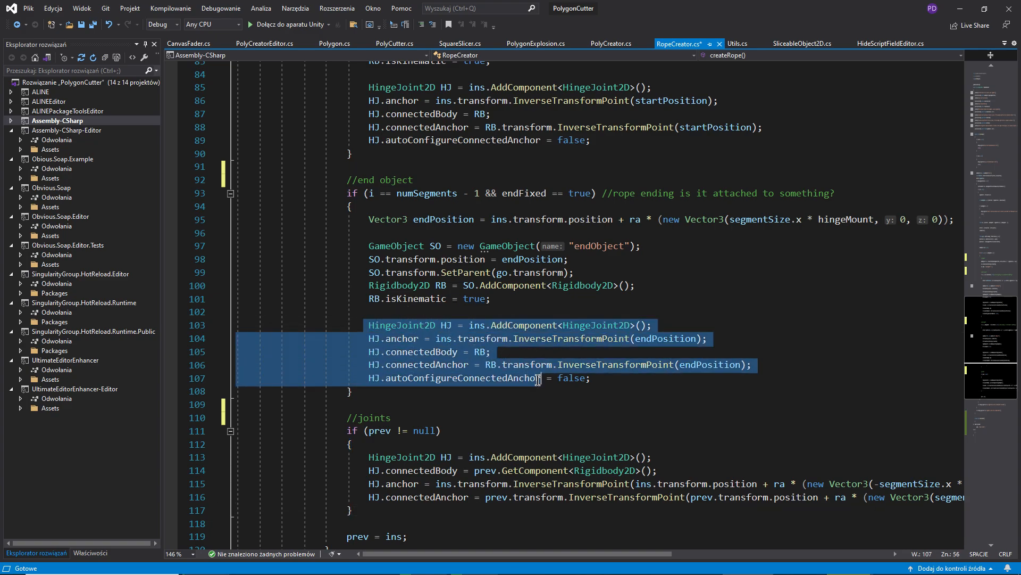
pyautogui.scroll(5, 538, 379)
pyautogui.moveTo(365, 286); pyautogui.dragTo(556, 314)
pyautogui.click(381, 285)
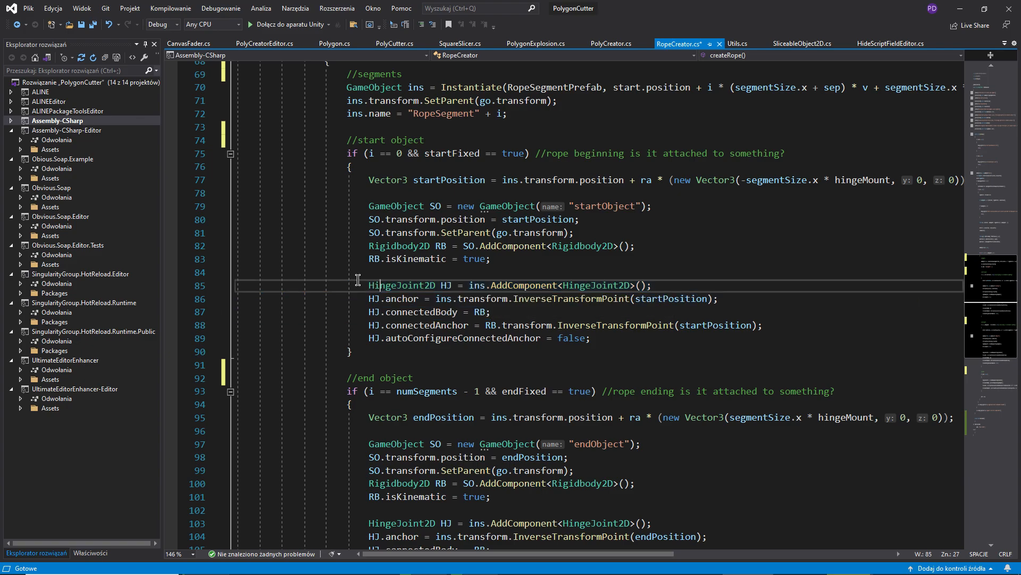
pyautogui.moveTo(367, 285); pyautogui.dragTo(513, 325)
pyautogui.scroll(-4, 391, 371)
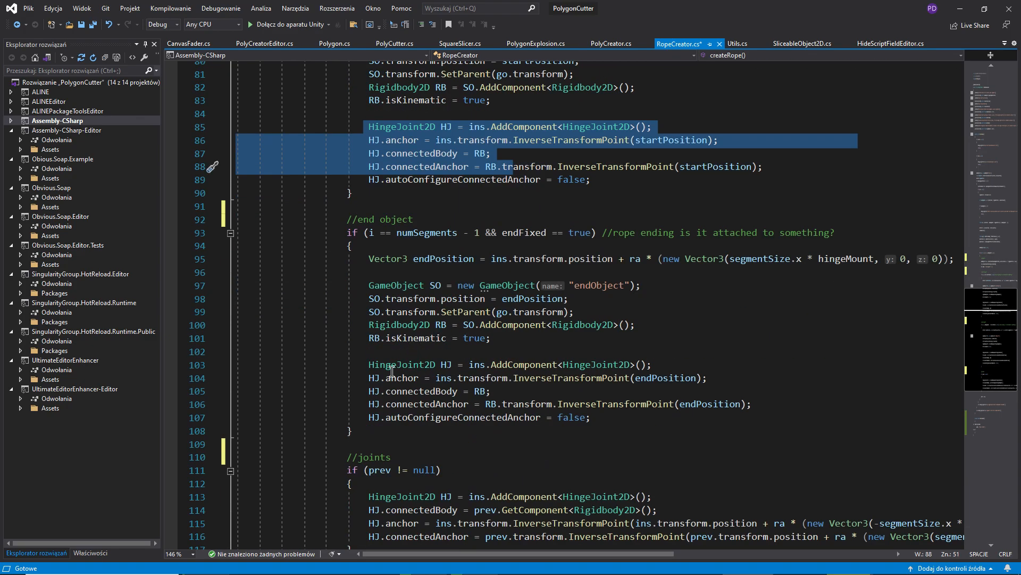
pyautogui.moveTo(369, 364); pyautogui.dragTo(570, 414)
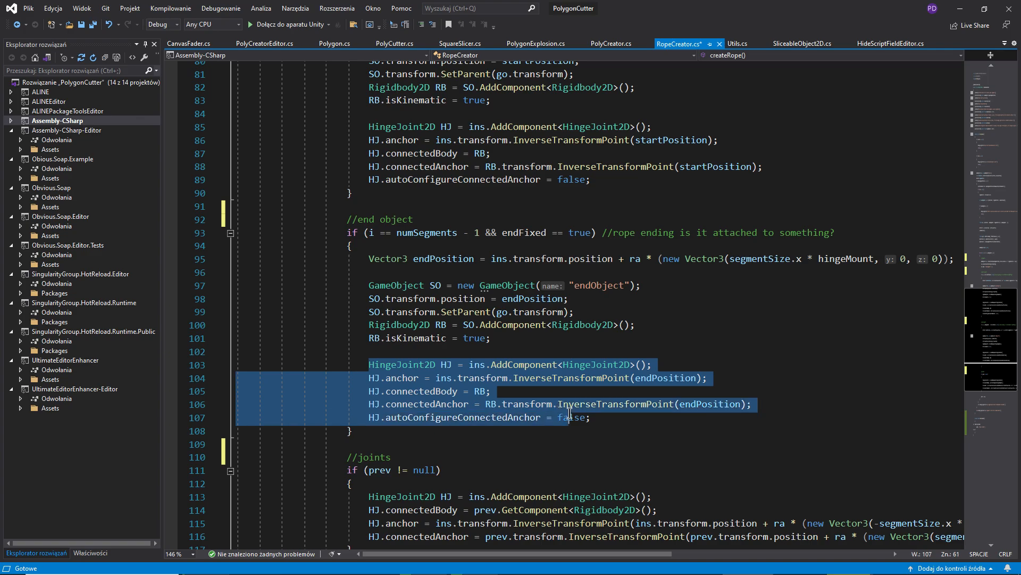